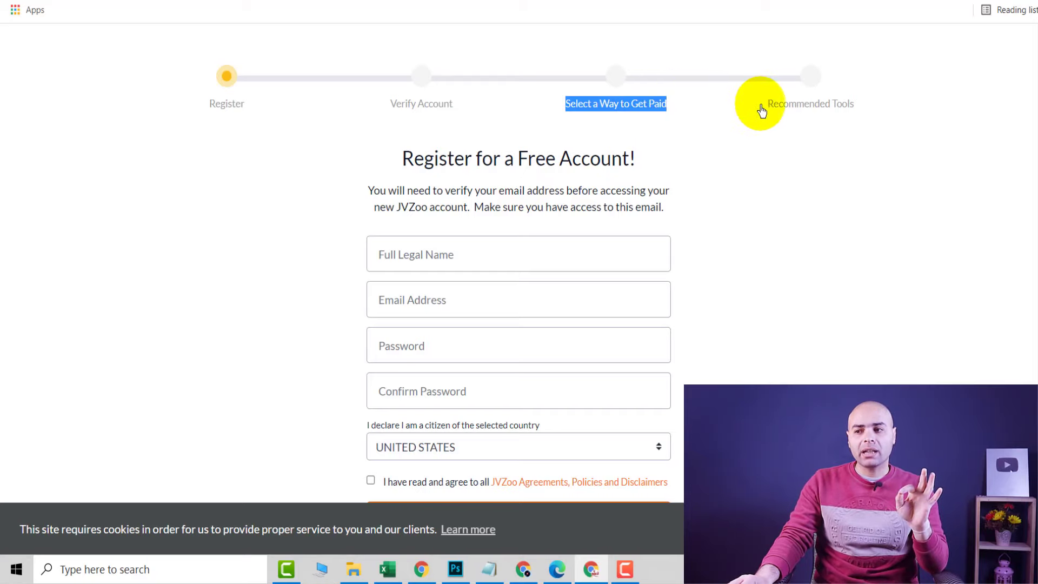
left_click_drag(758, 109, 852, 109)
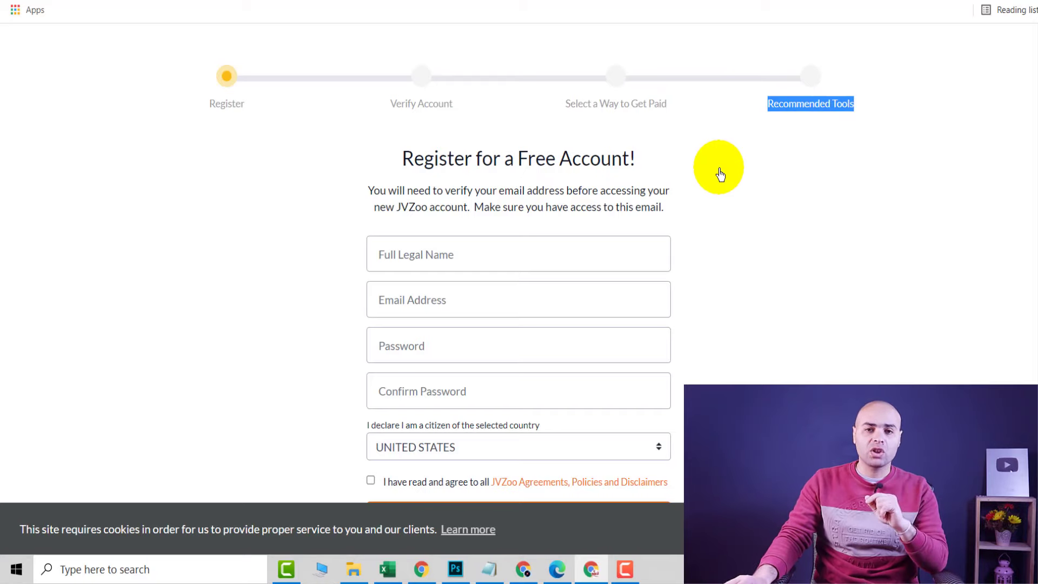
left_click(185, 142)
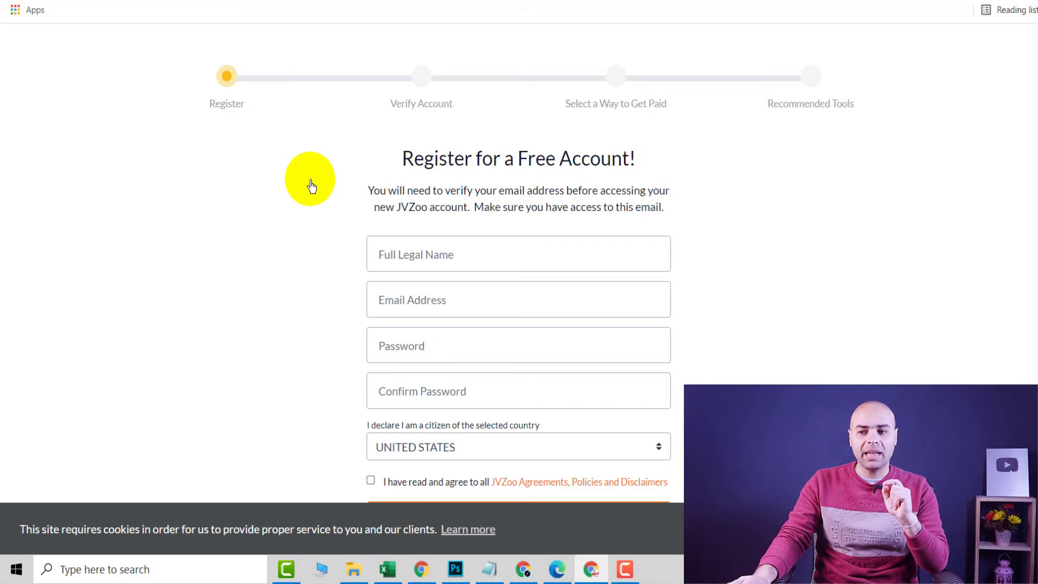
Fill in the email address in the free account registration form.
scroll(311, 186, "down", 1)
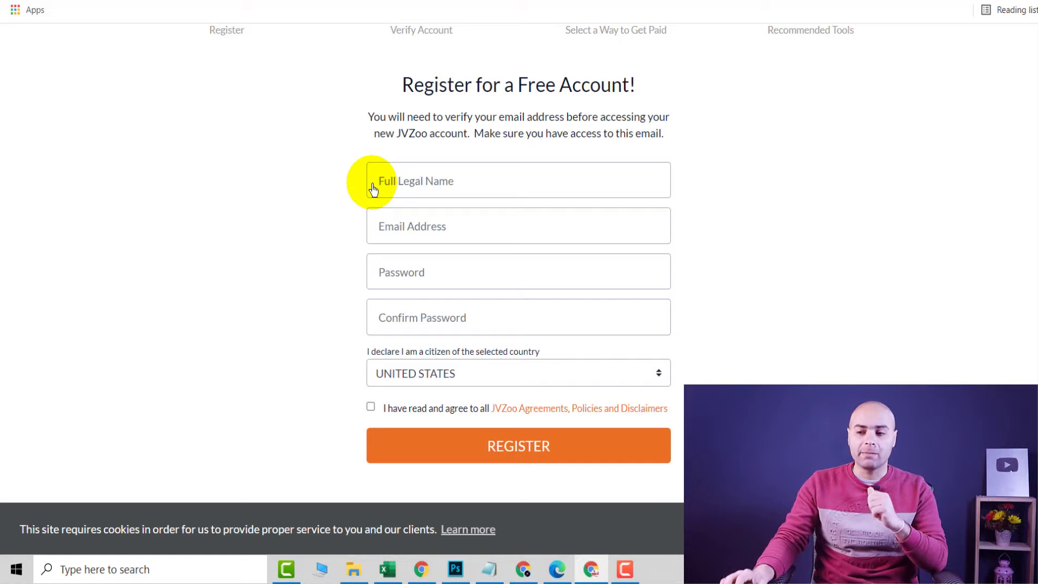
left_click(382, 225)
left_click(412, 271)
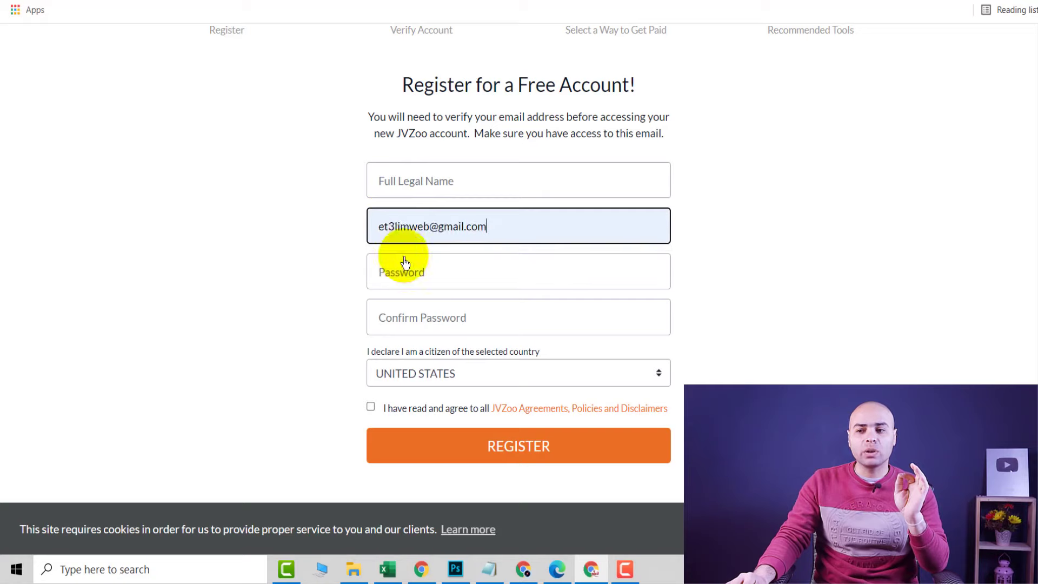
left_click(406, 273)
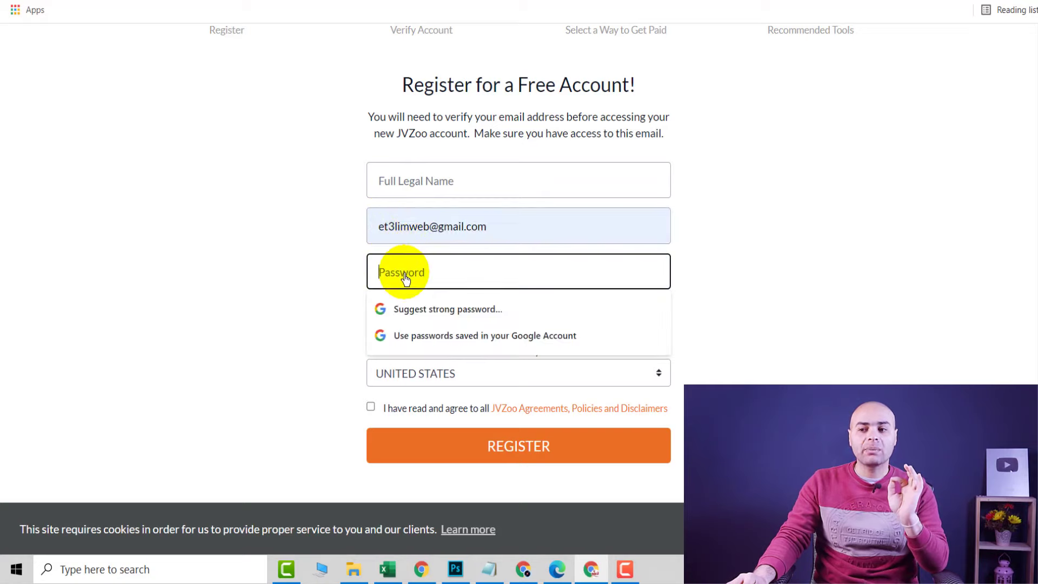
left_click(319, 274)
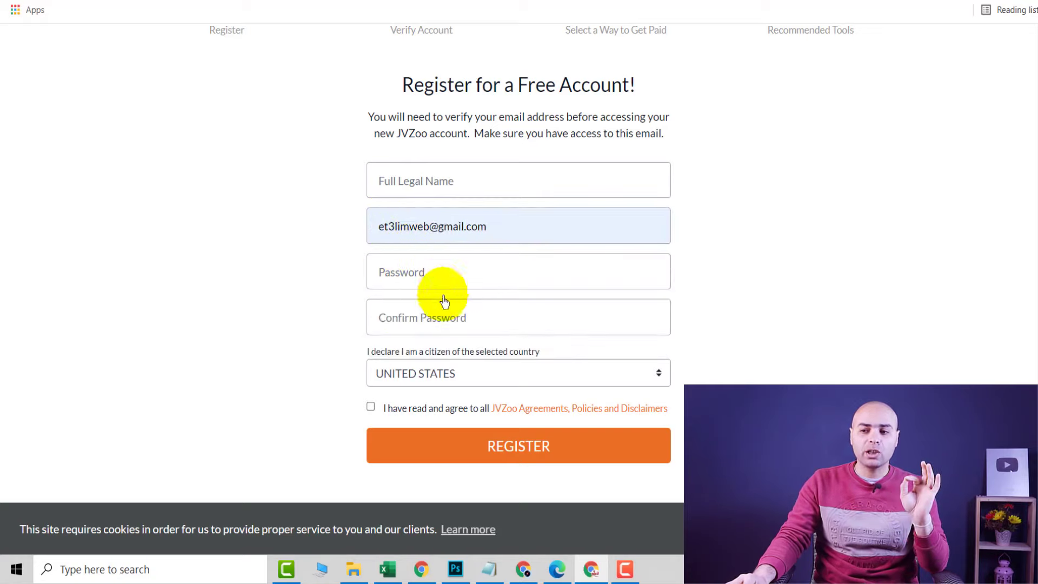
left_click(422, 325)
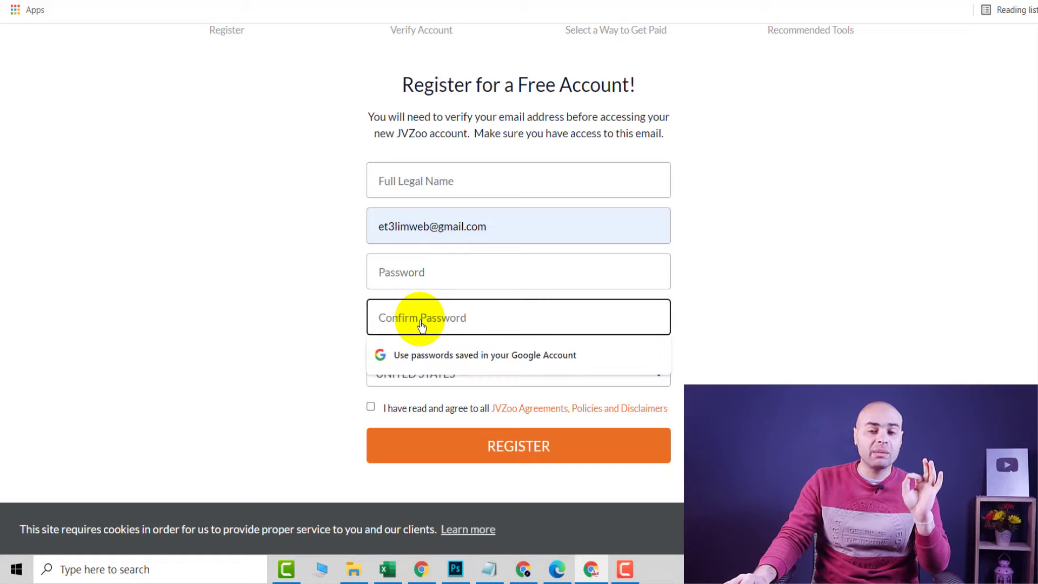
left_click(304, 323)
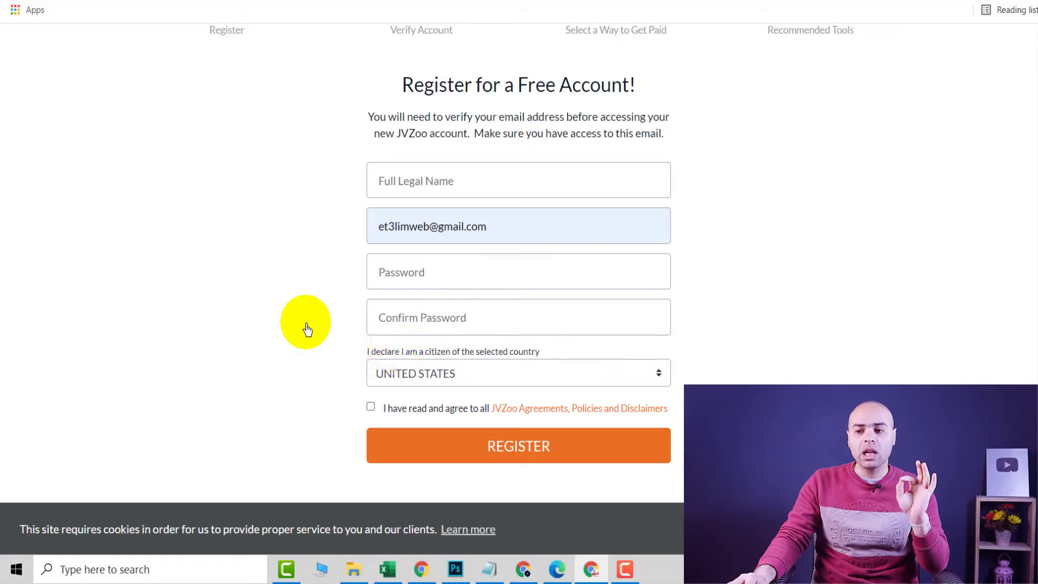
Set the country of citizenship in the registration form to EGYPT.
left_click(417, 377)
scroll(427, 287, "up", 15)
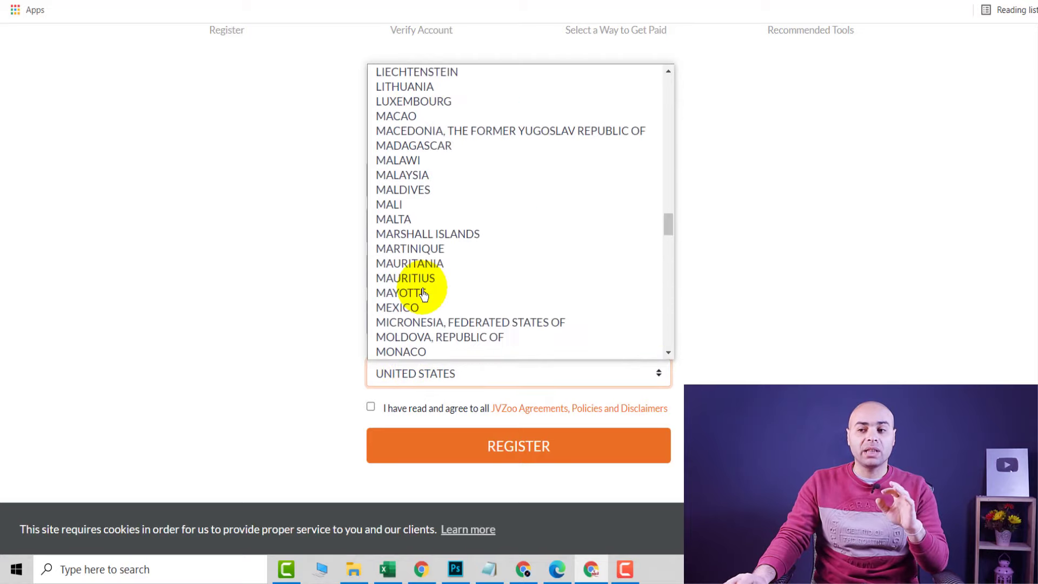
scroll(423, 294, "up", 20)
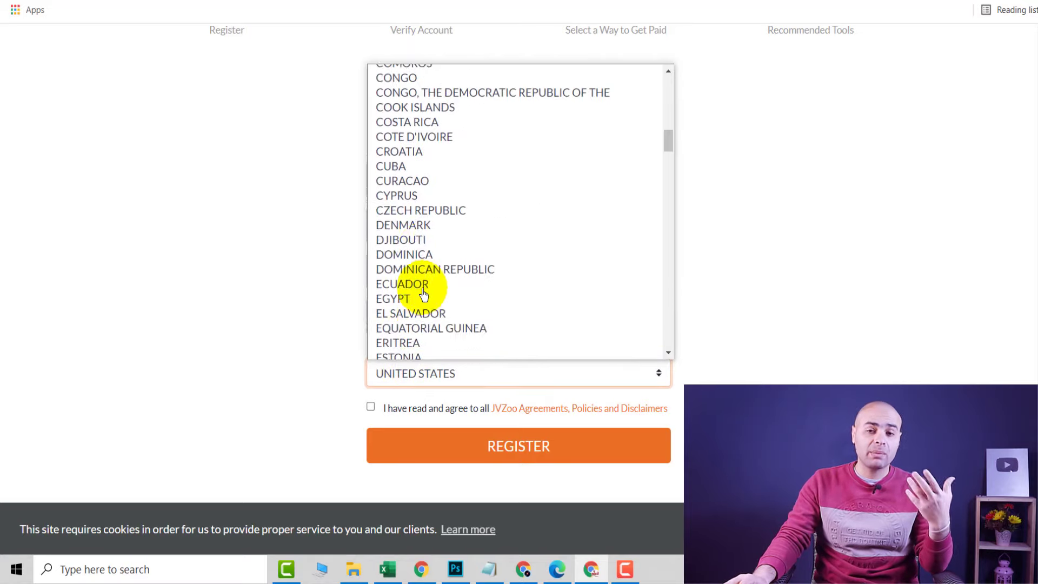
scroll(424, 295, "up", 1)
scroll(424, 295, "up", 15)
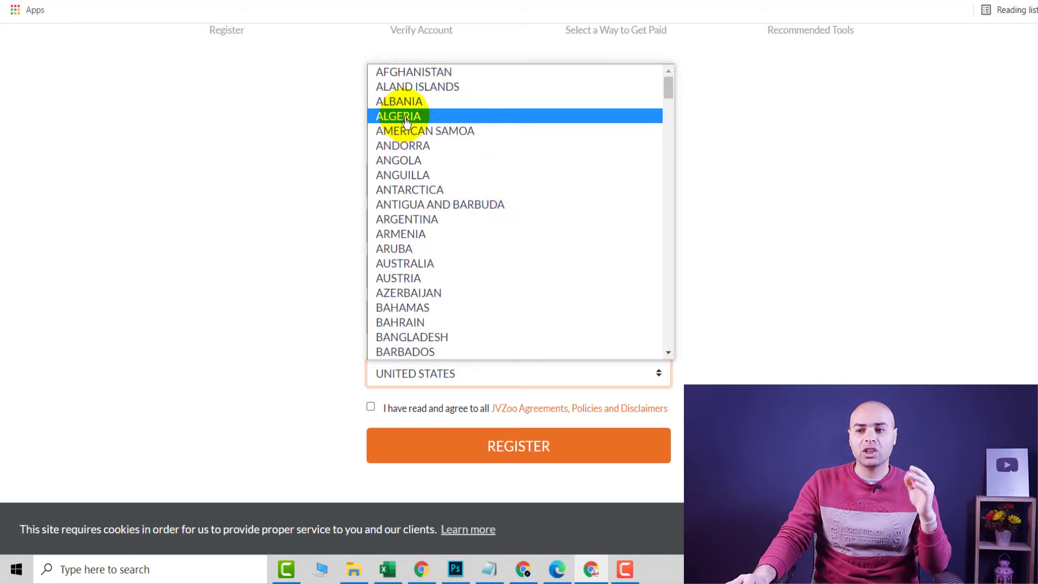
scroll(407, 162, "down", 20)
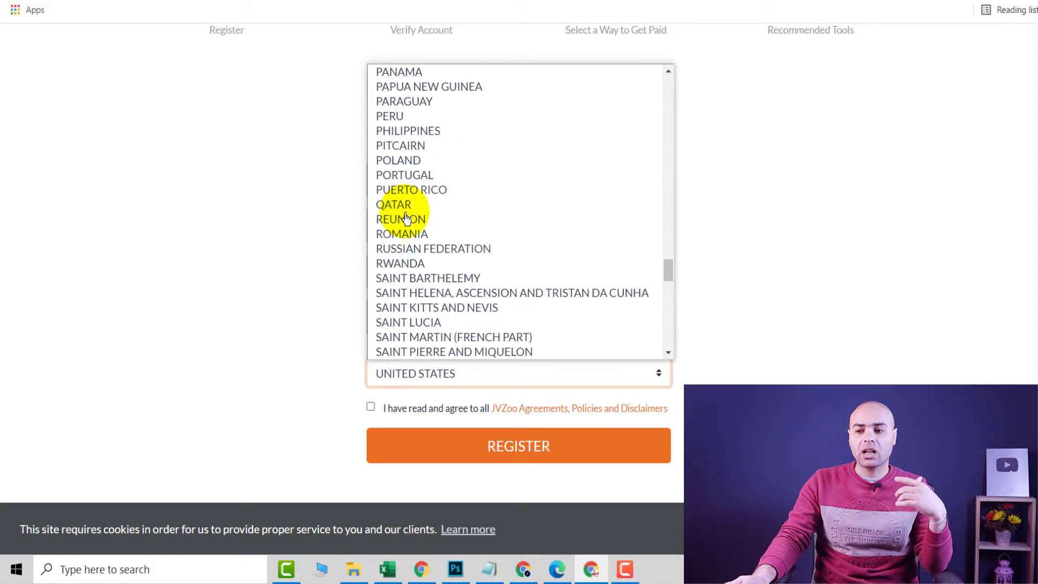
scroll(406, 216, "down", 5)
scroll(406, 216, "up", 20)
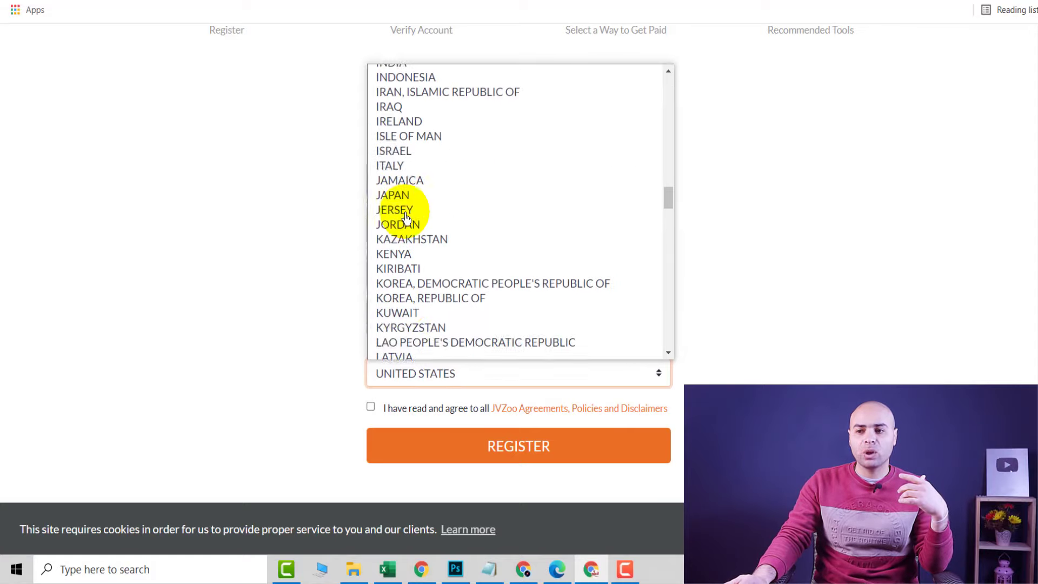
scroll(406, 217, "up", 1)
scroll(406, 217, "up", 3)
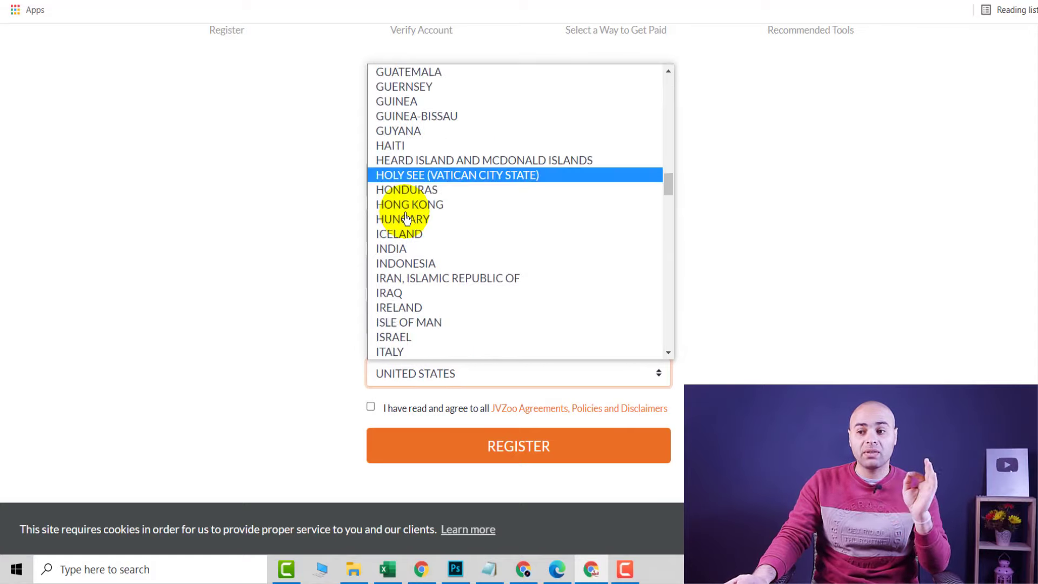
scroll(406, 217, "down", 15)
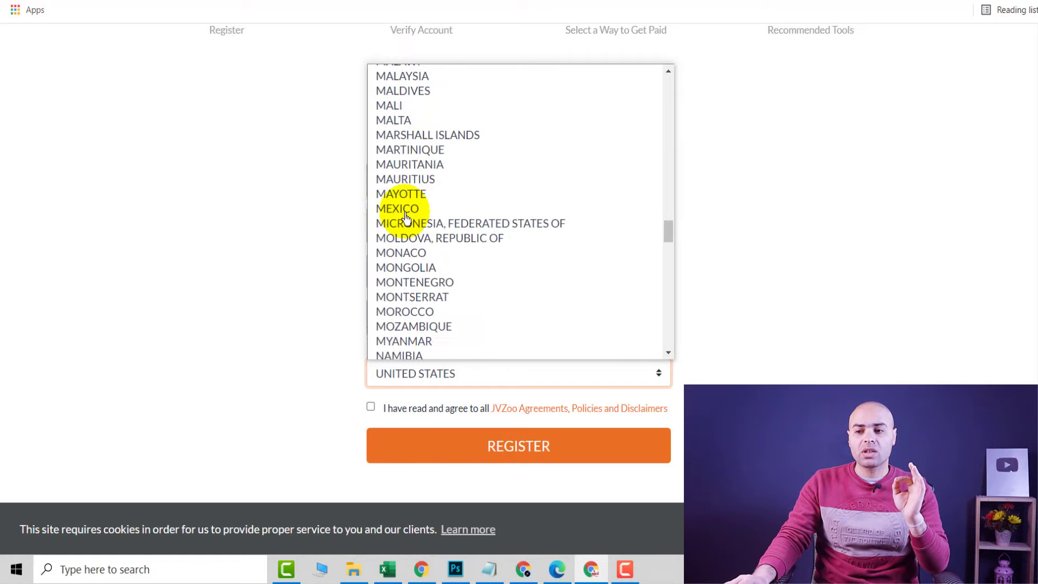
scroll(407, 218, "down", 5)
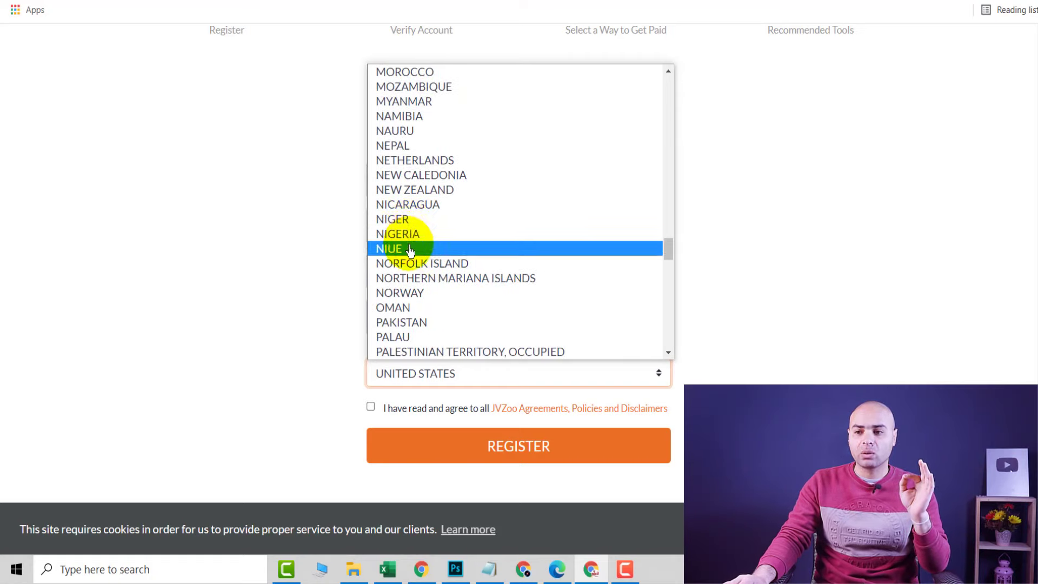
scroll(427, 141, "up", 3)
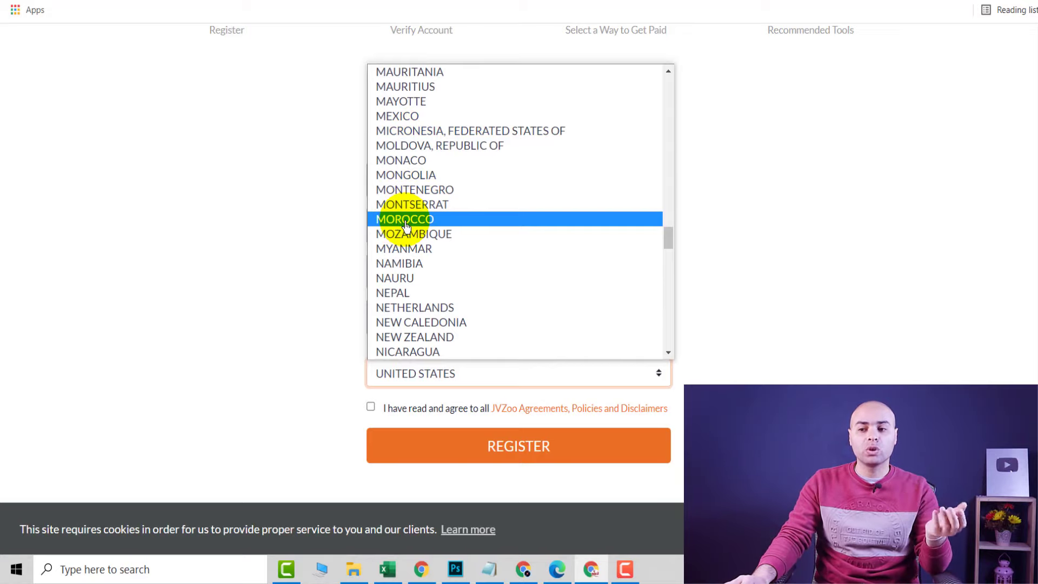
scroll(407, 224, "down", 6)
scroll(407, 230, "down", 15)
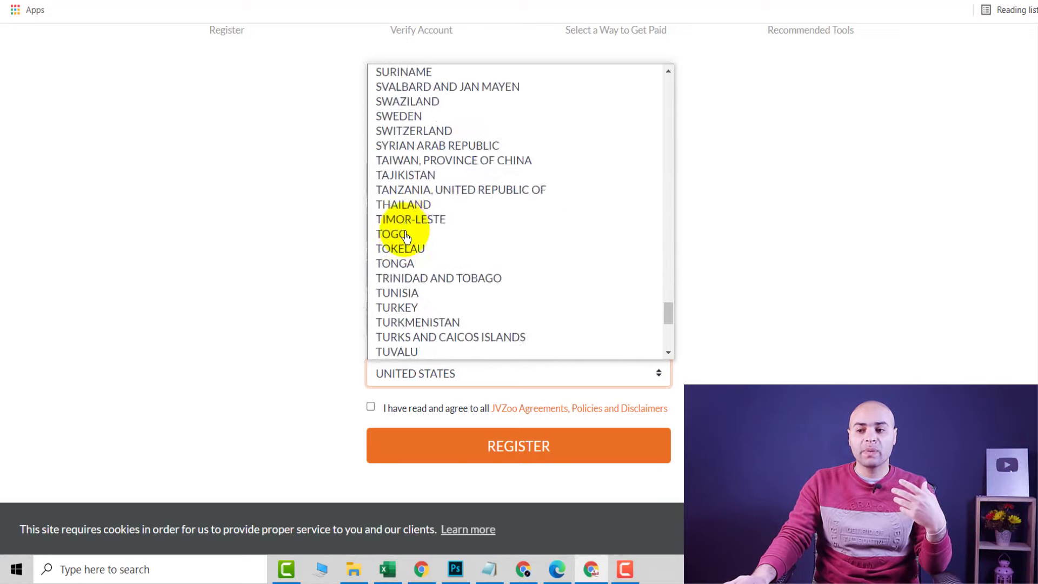
scroll(406, 233, "up", 20)
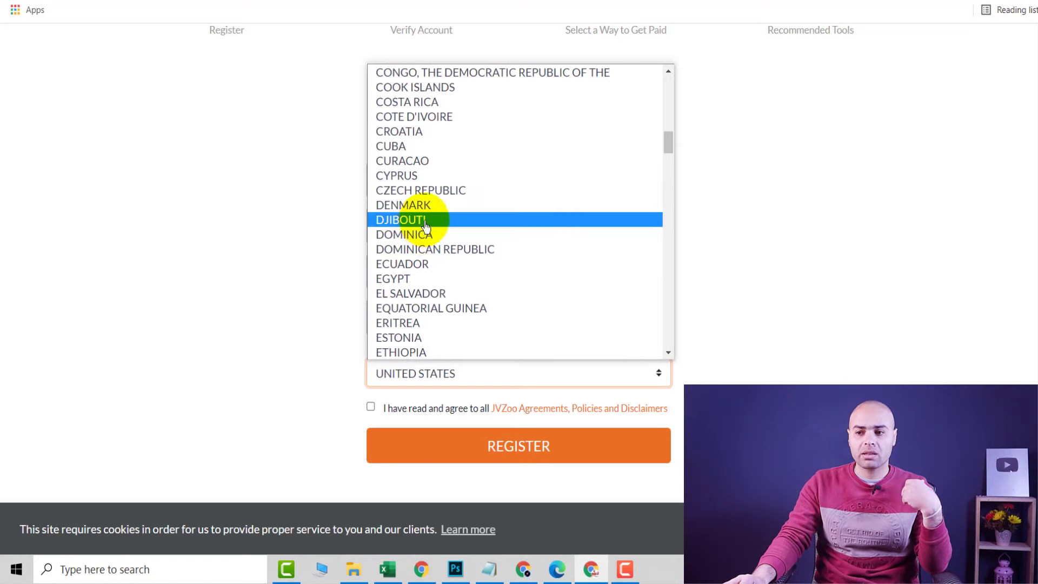
left_click(398, 279)
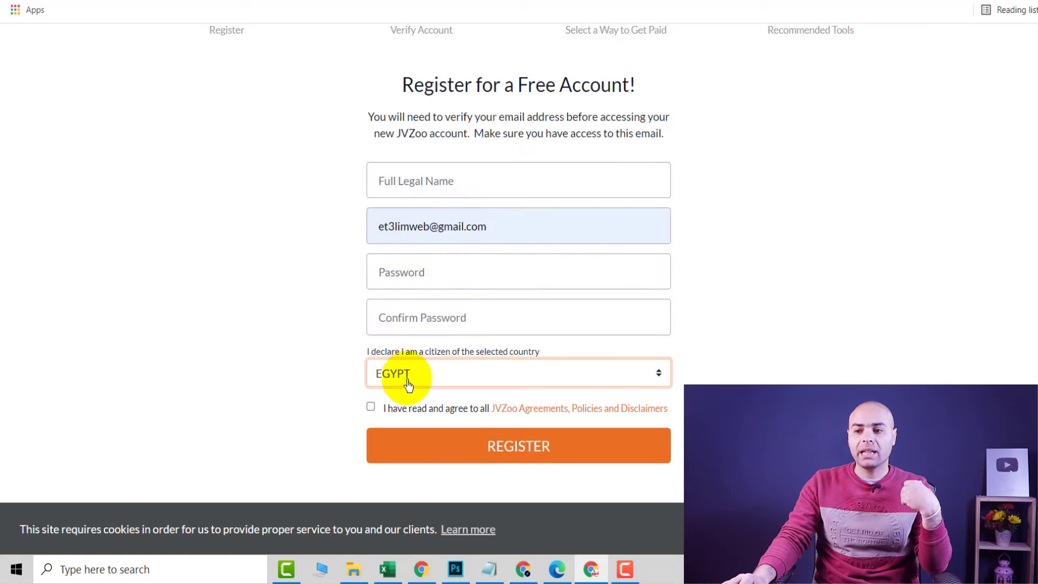
Complete the full legal name and both password fields, accept the JVZoo agreements, and submit the registration without saving the password in the browser.
left_click(370, 406)
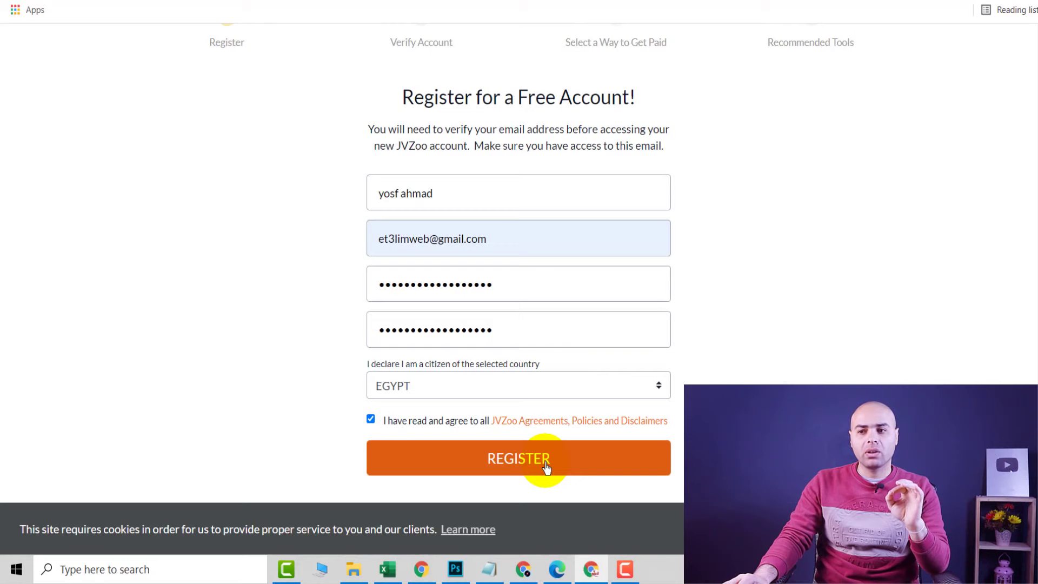
left_click(546, 462)
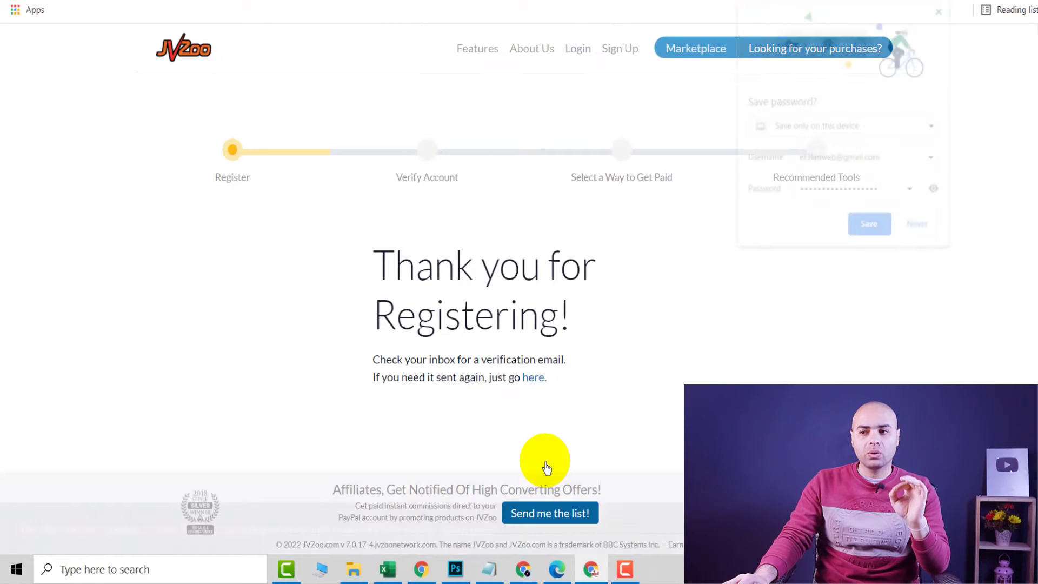
left_click(920, 230)
left_click_drag(359, 282, 594, 269)
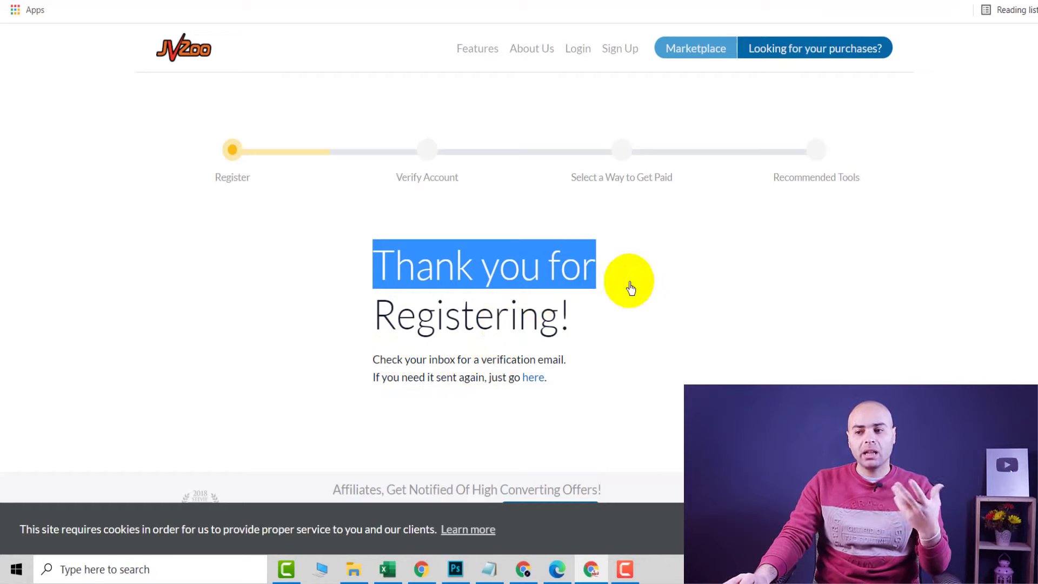
left_click(612, 334)
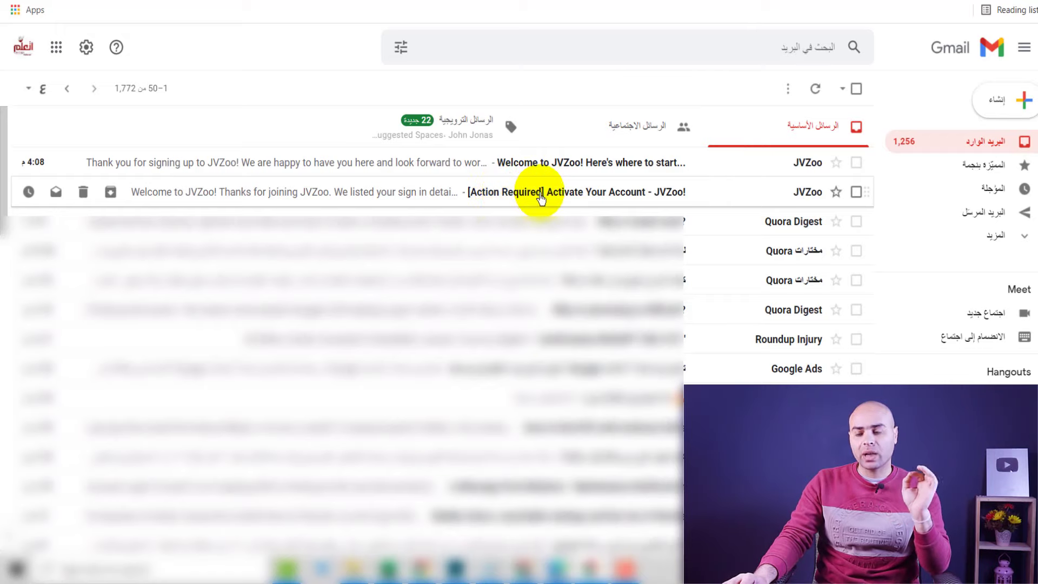
Activate the account through the link in JVZoo's activation email in Gmail, and log in to JVZoo with the account email and password.
left_click(541, 195)
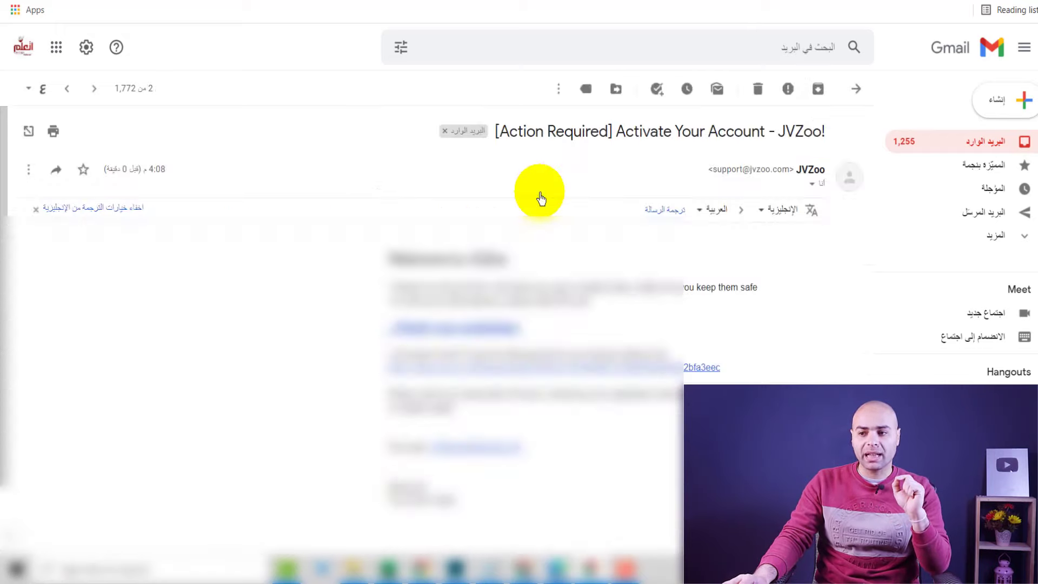
left_click(476, 369)
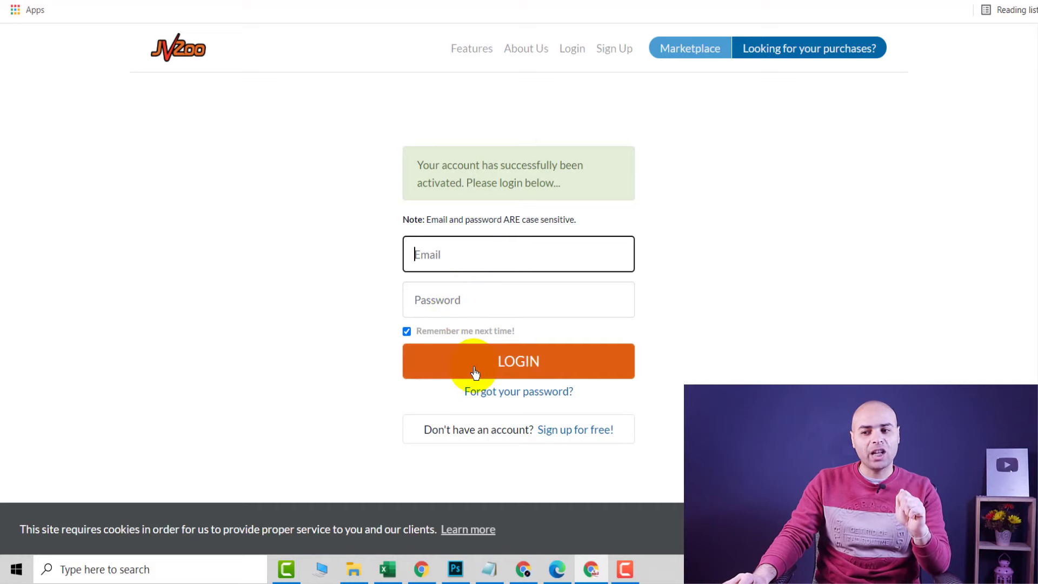
left_click(519, 359)
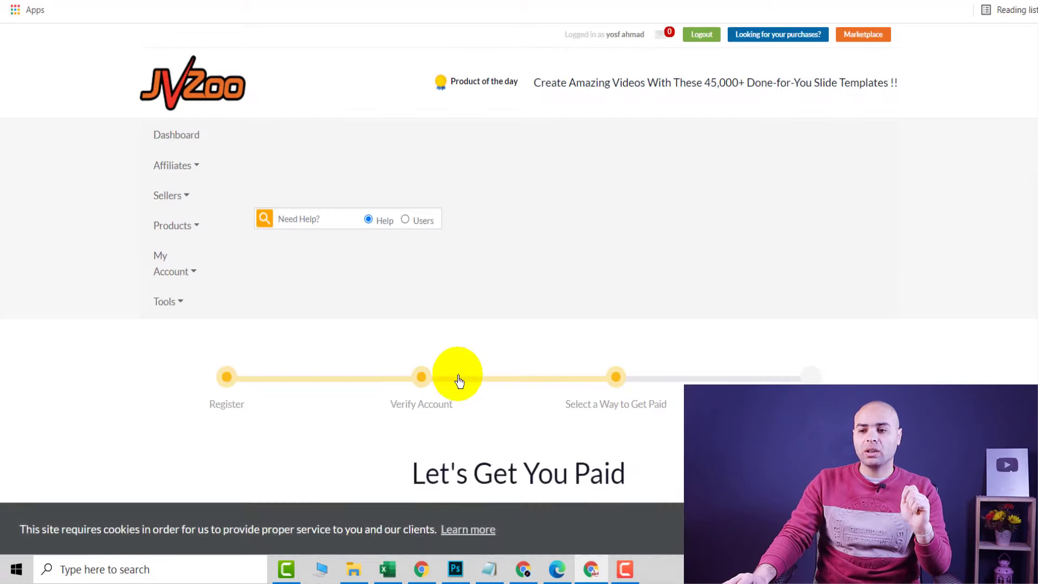
Review the signup progress stages and the available payout options, including connecting a Payoneer account through JVZooPay.
scroll(459, 379, "down", 3)
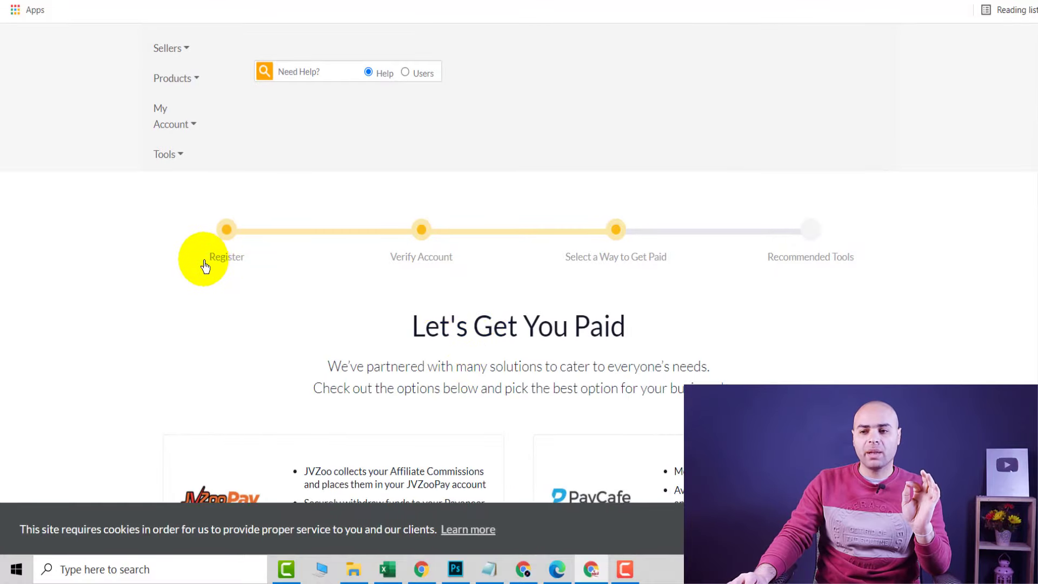
left_click_drag(204, 265, 266, 262)
left_click_drag(387, 262, 470, 268)
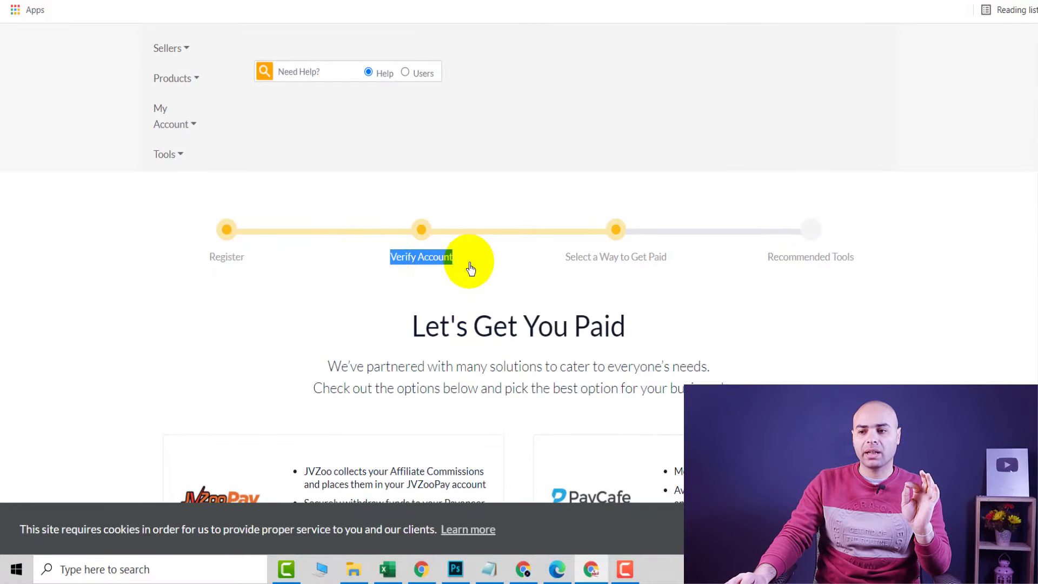
left_click_drag(548, 266, 670, 258)
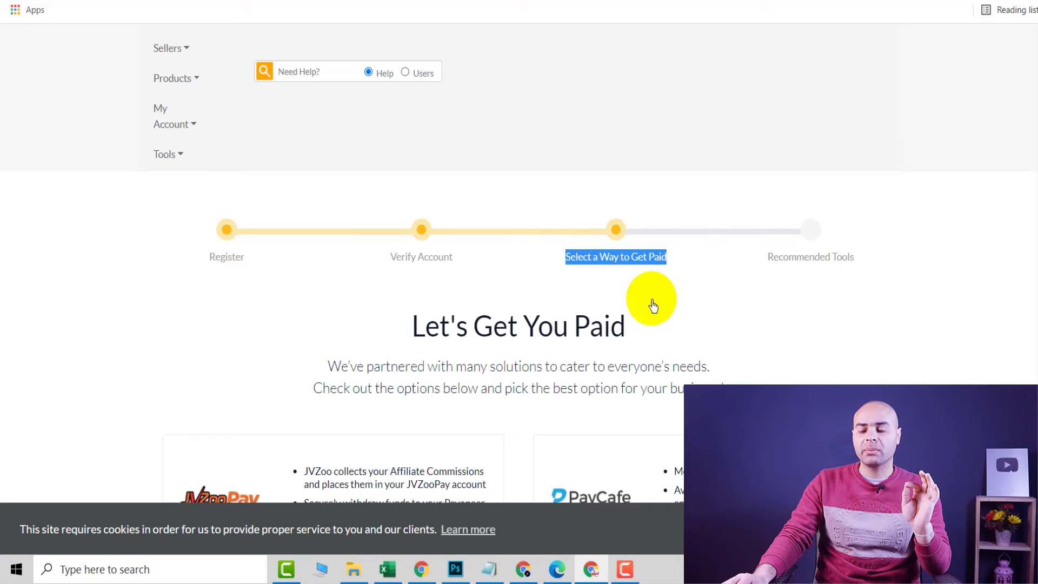
scroll(653, 306, "down", 1)
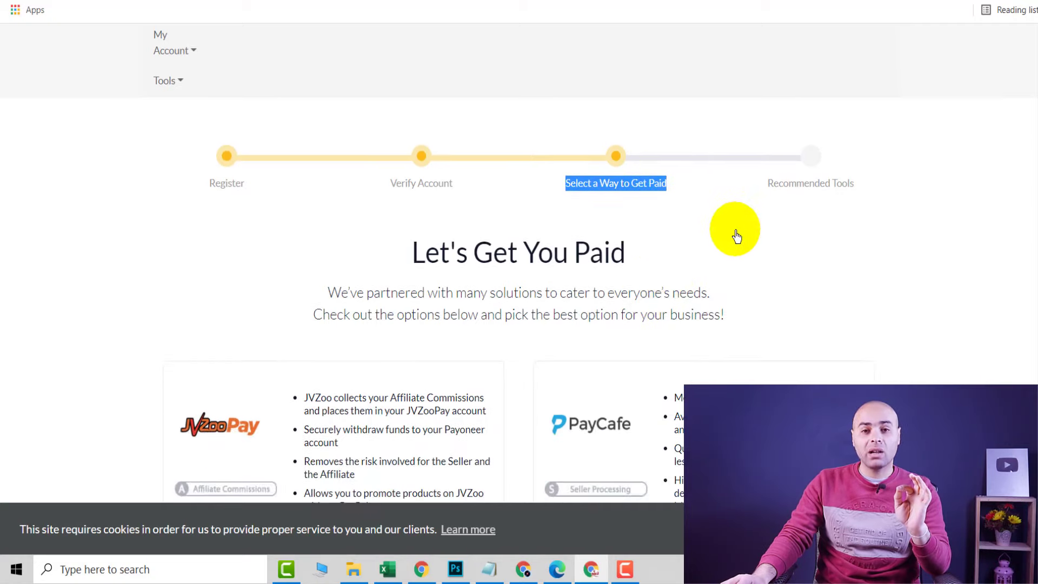
scroll(736, 236, "down", 1)
left_click(742, 208)
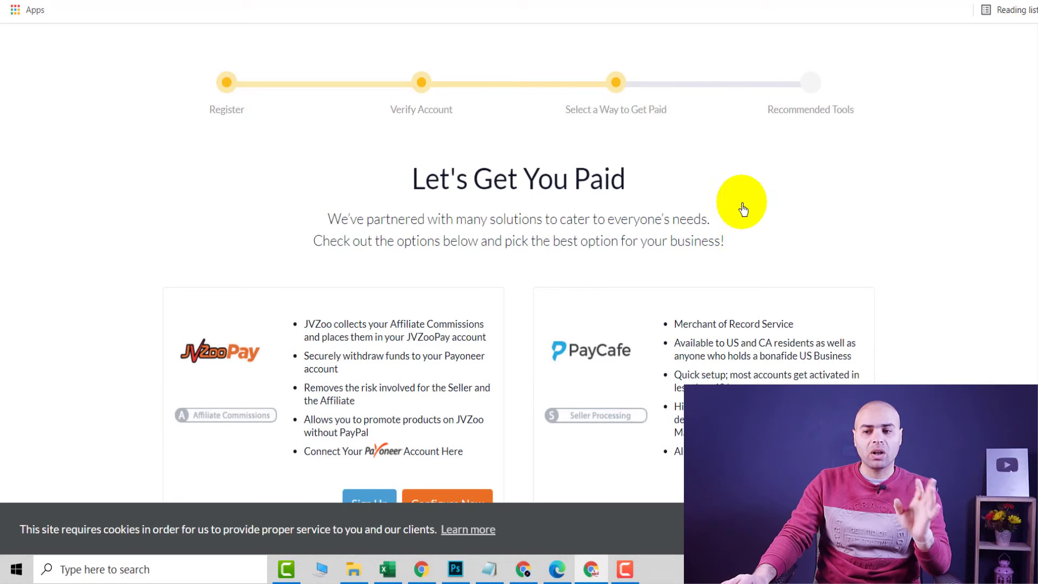
scroll(743, 210, "down", 1)
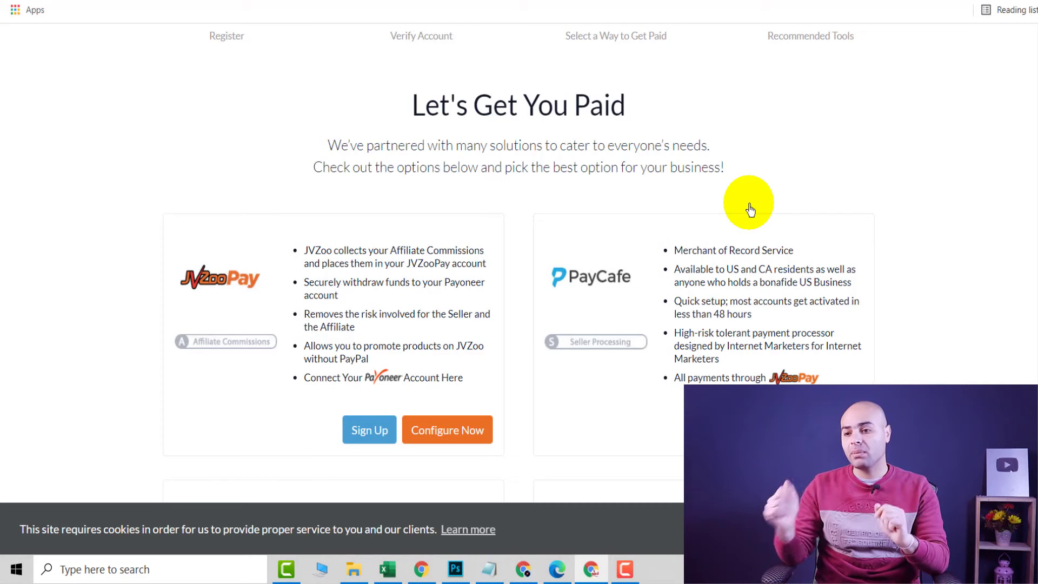
scroll(593, 252, "down", 2)
scroll(593, 252, "down", 1)
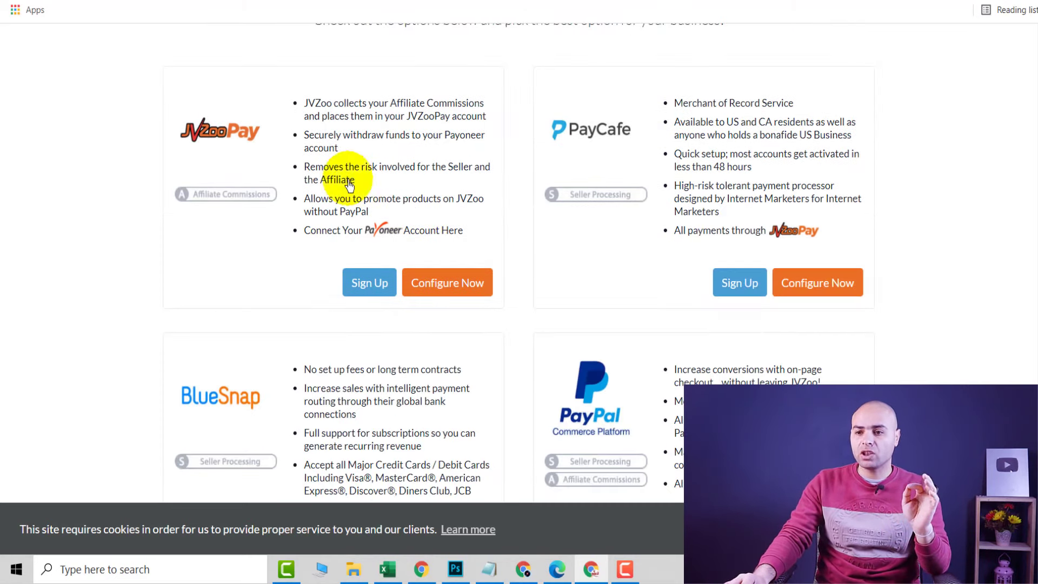
left_click_drag(472, 233, 426, 232)
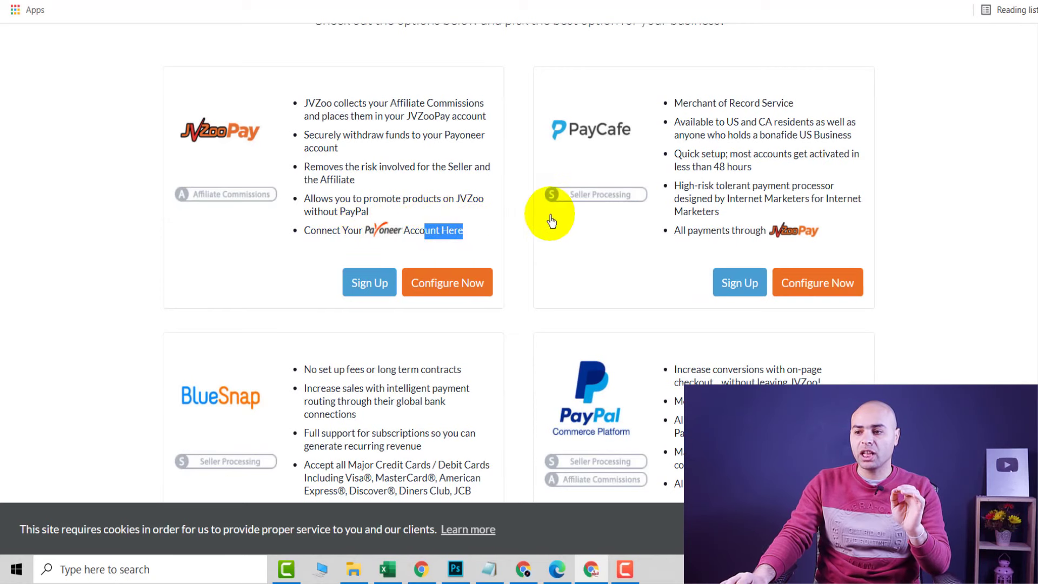
Review the PayPal Commerce Platform payout option, open its configuration, and open the form for connecting a PayPal account.
scroll(551, 225, "down", 1)
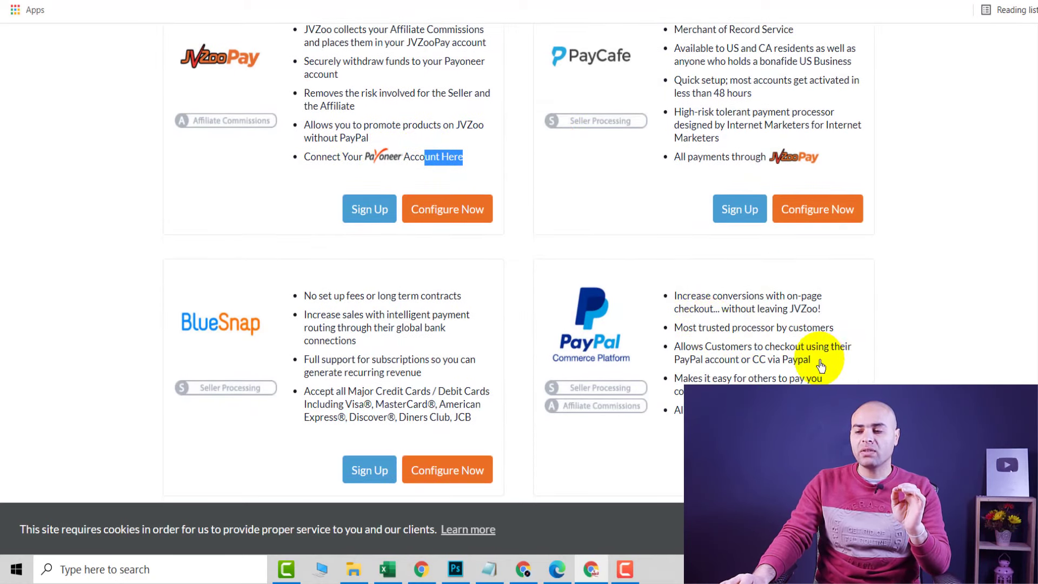
left_click_drag(812, 359, 674, 365)
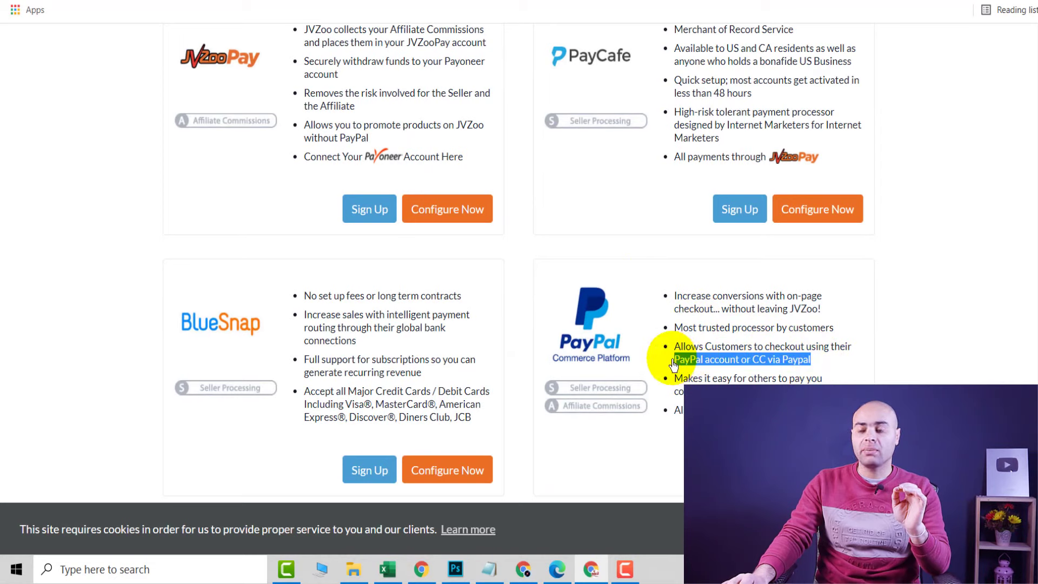
left_click(806, 471)
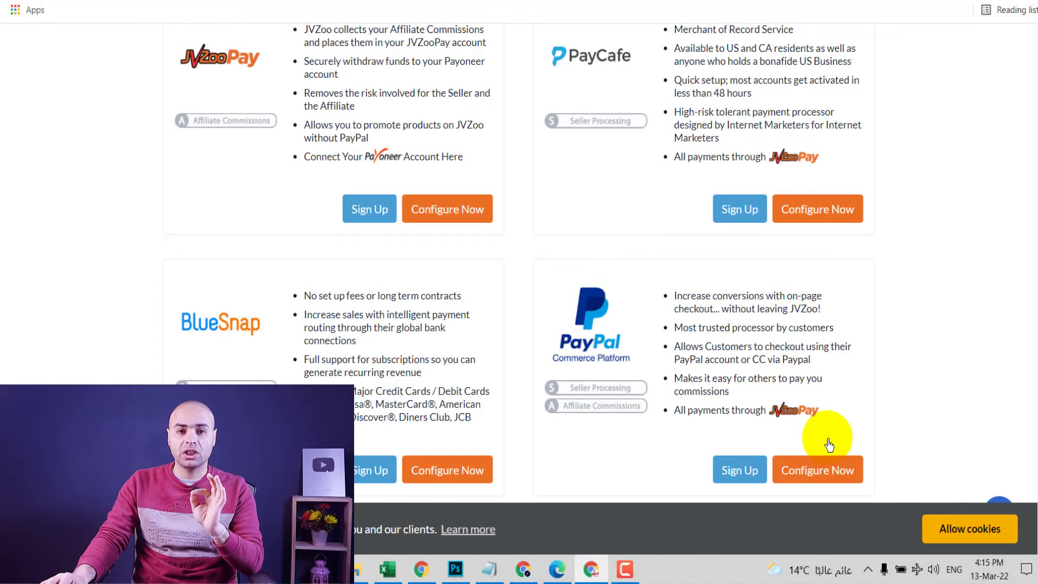
left_click(810, 471)
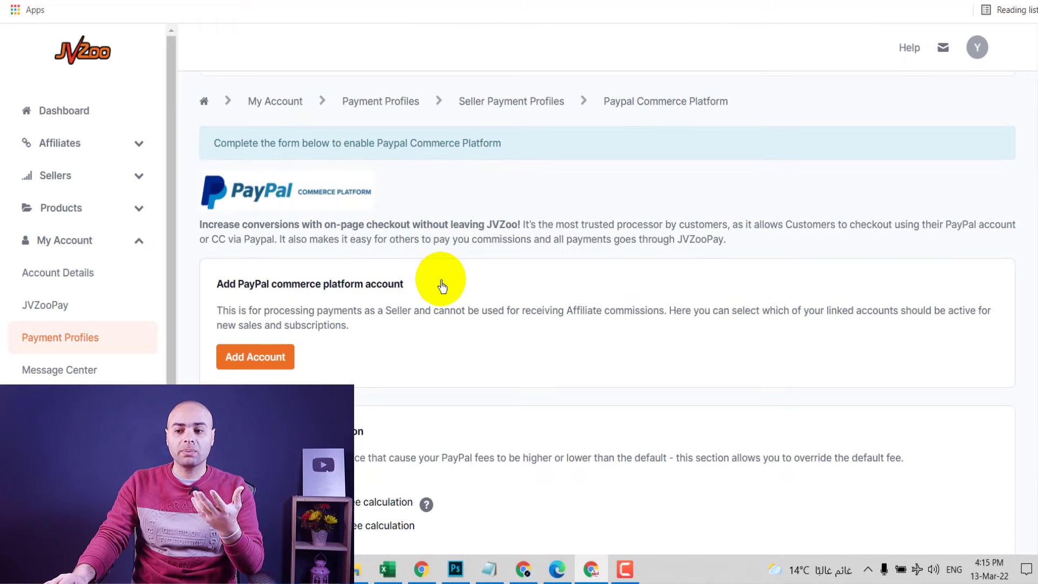
scroll(441, 273, "down", 1)
left_click(252, 368)
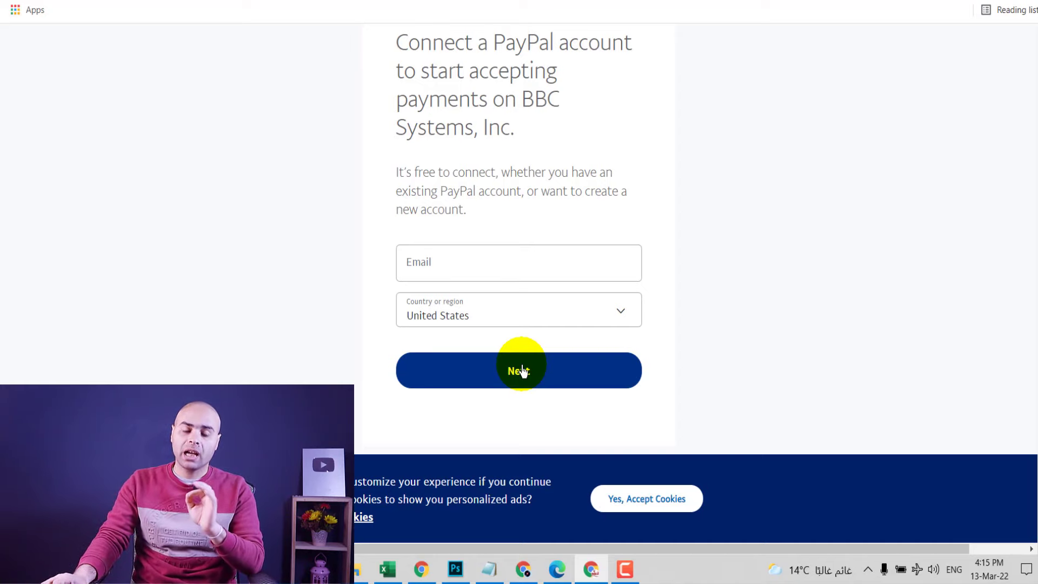
scroll(522, 369, "up", 1)
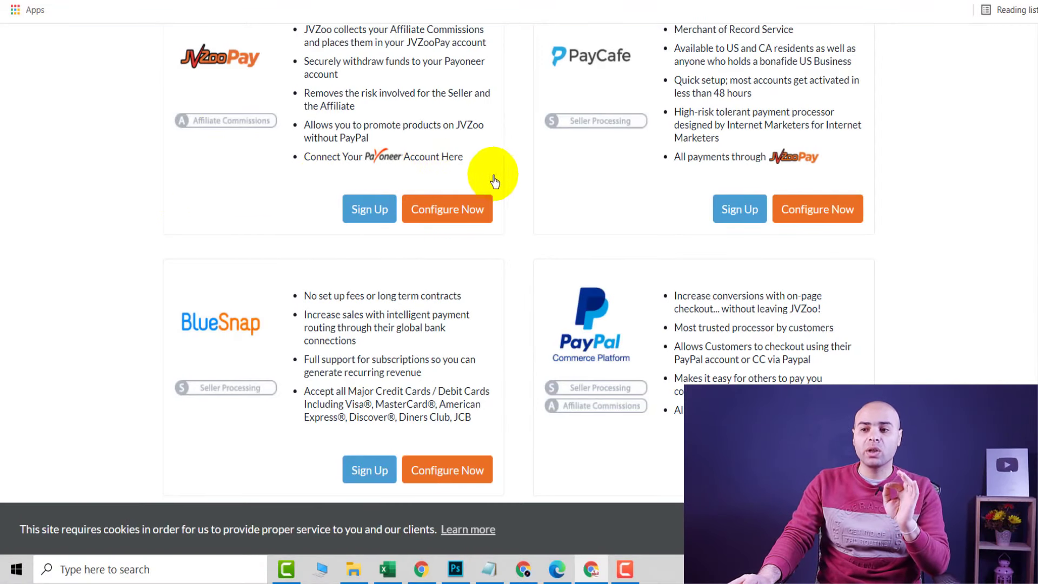
Link the existing Payoneer account through the JVZooPay configuration by signing in with the Payoneer username and password.
left_click(436, 211)
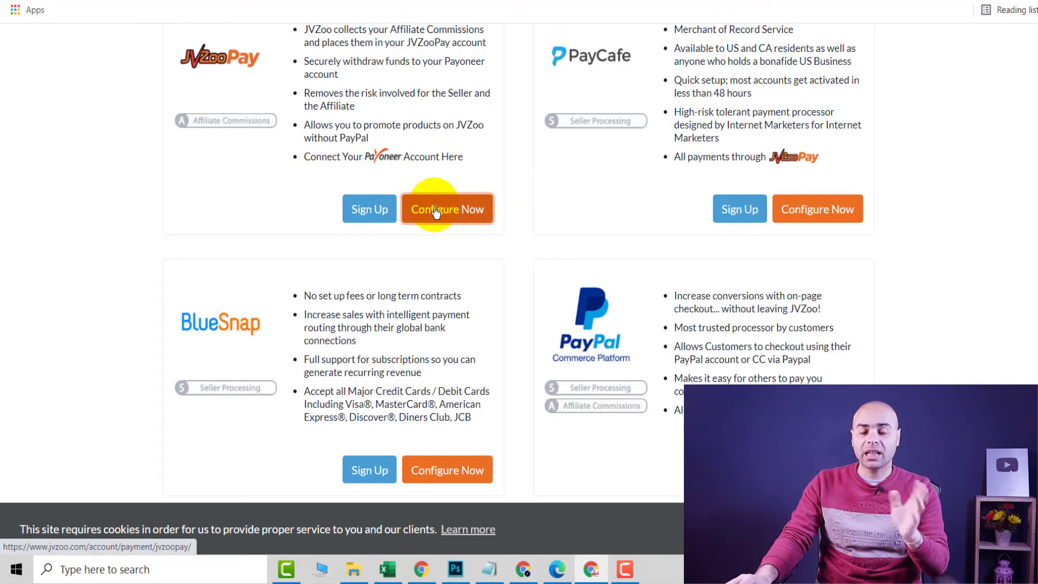
scroll(457, 249, "down", 3)
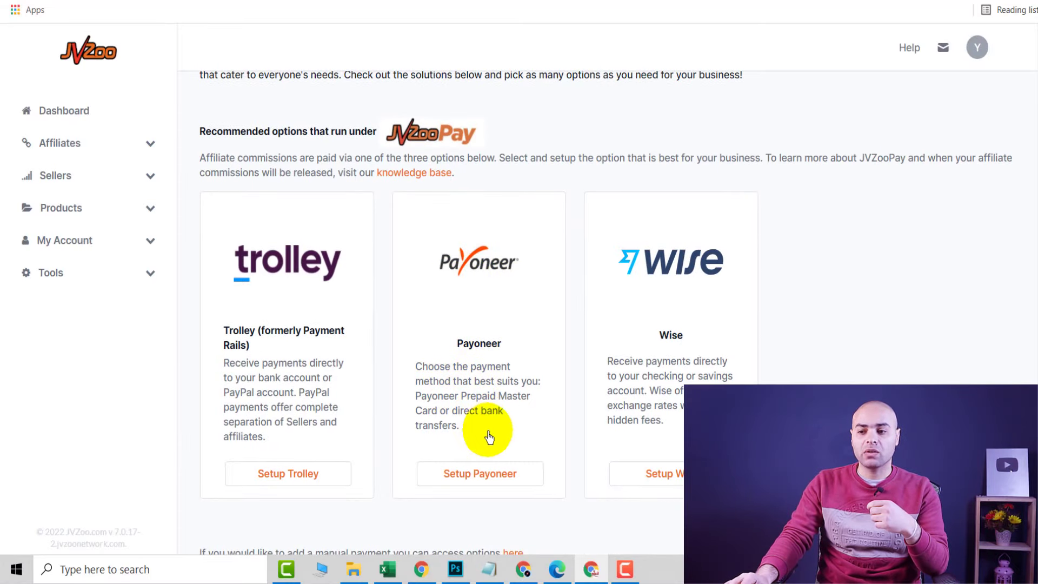
left_click(472, 487)
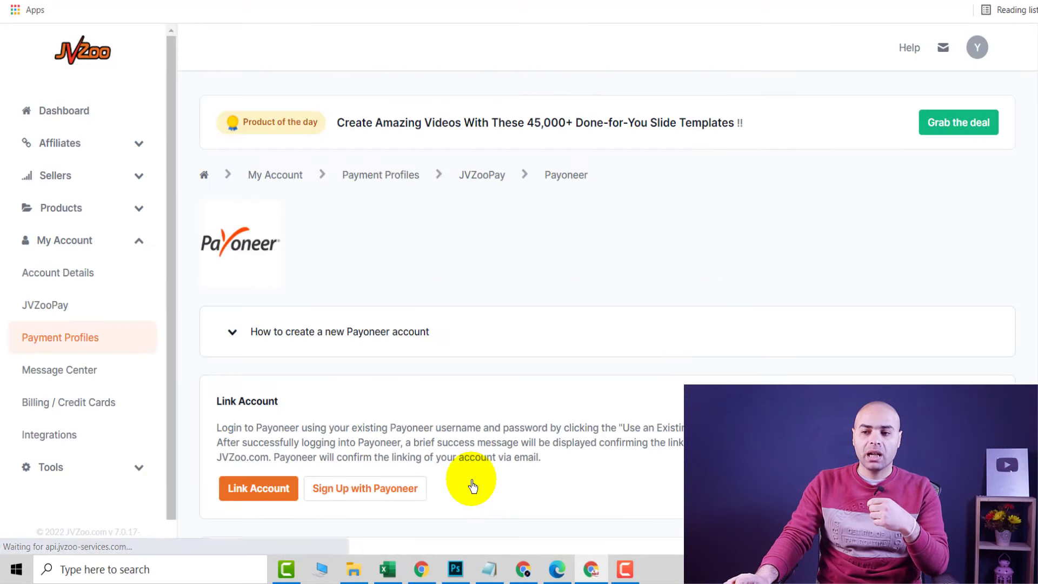
scroll(470, 393, "down", 3)
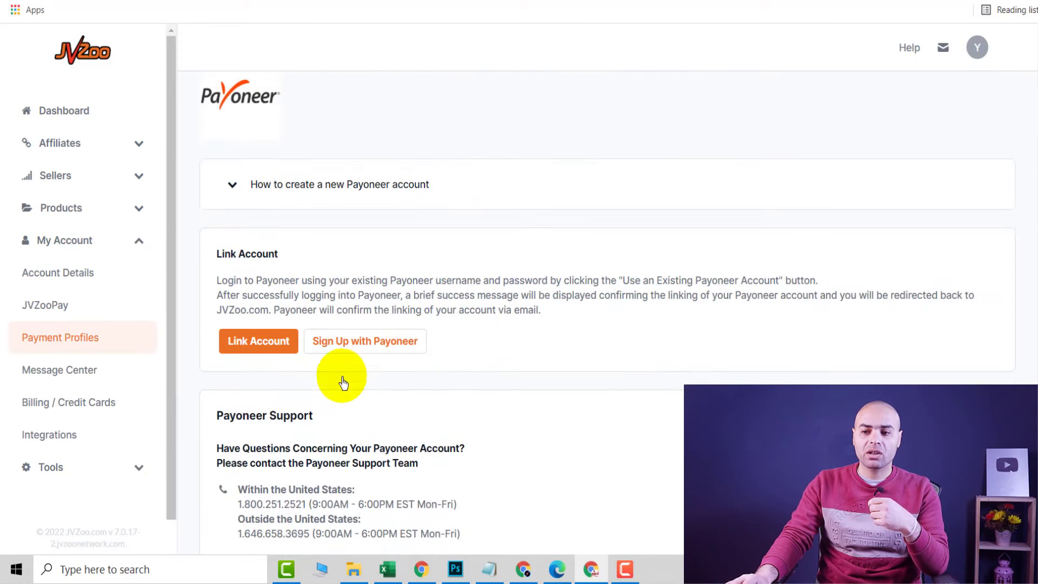
left_click(248, 348)
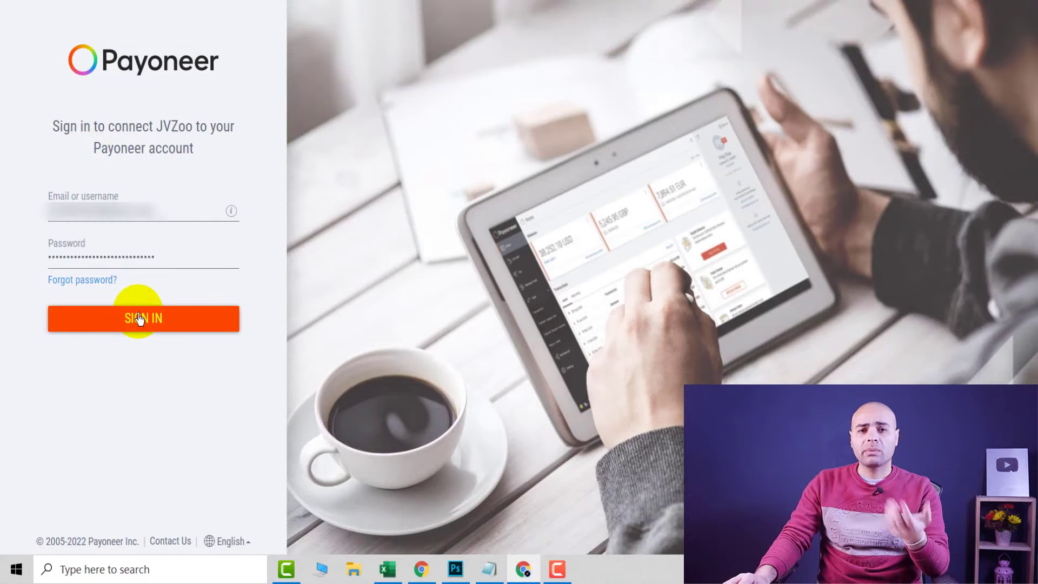
left_click(139, 318)
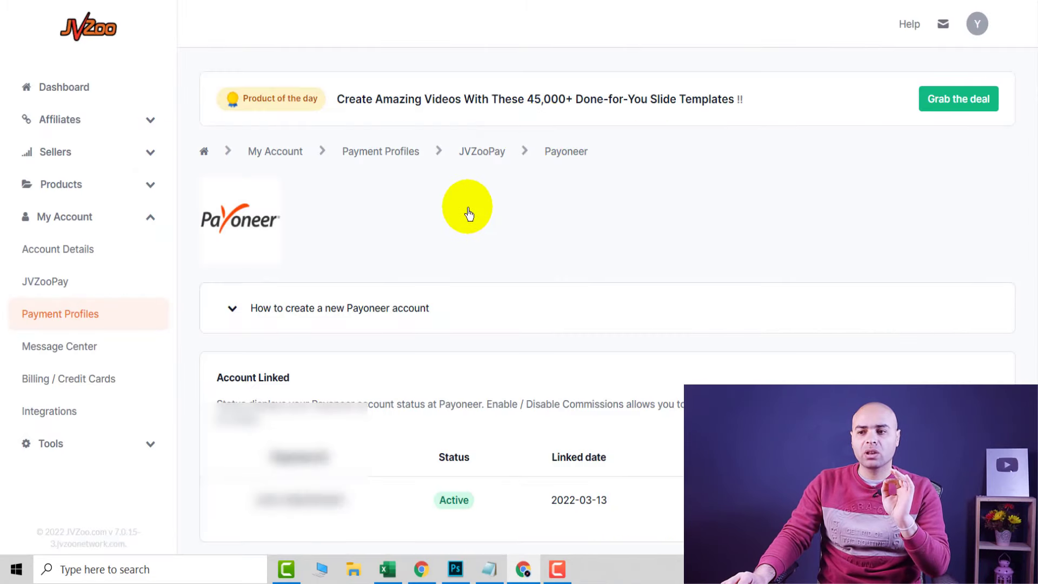
Check the linked Payoneer account's ID, status, and commission options in its payment profile.
scroll(475, 238, "down", 1)
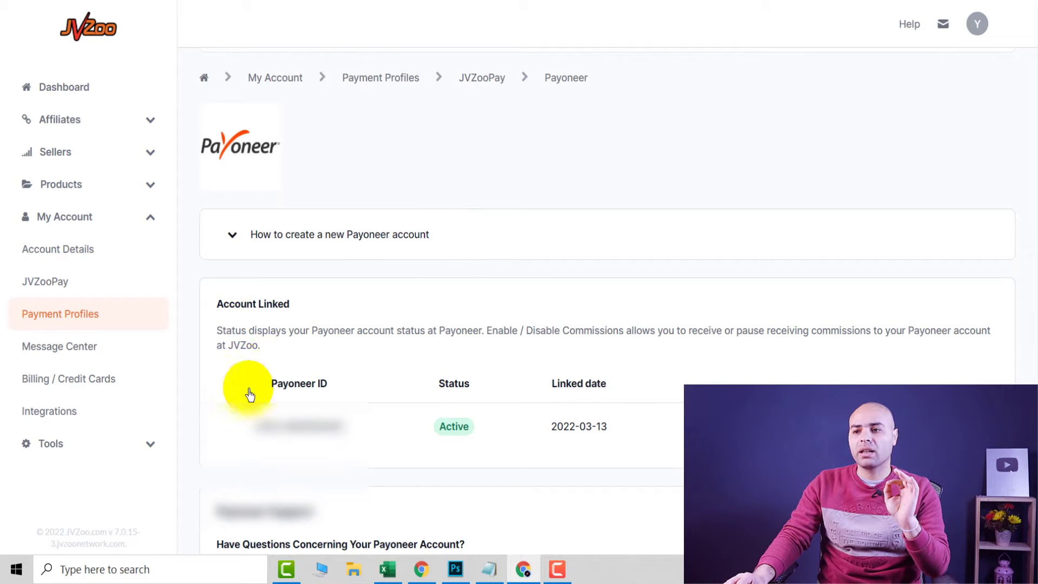
left_click_drag(231, 429, 352, 429)
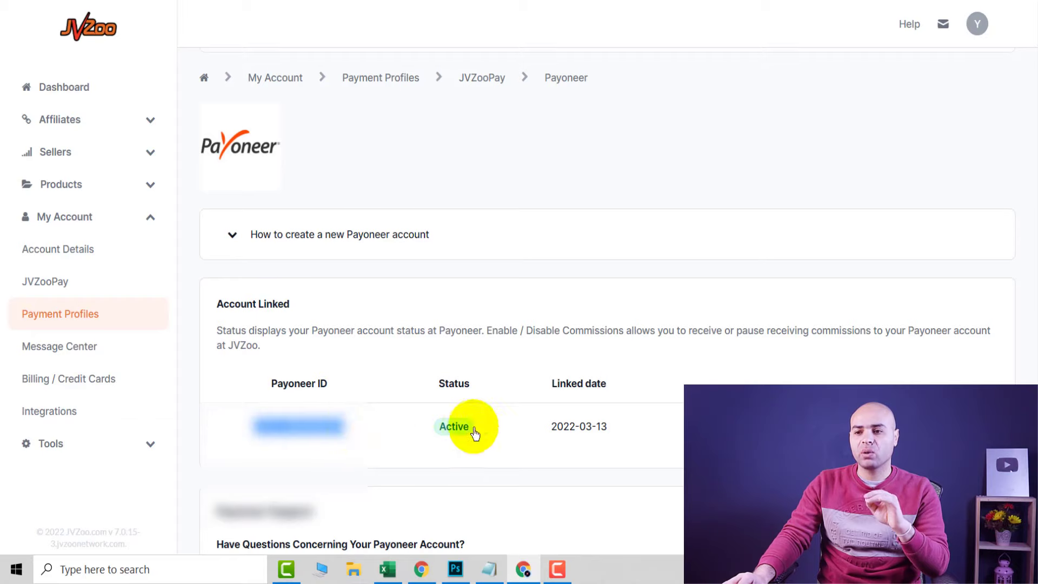
double_click(446, 426)
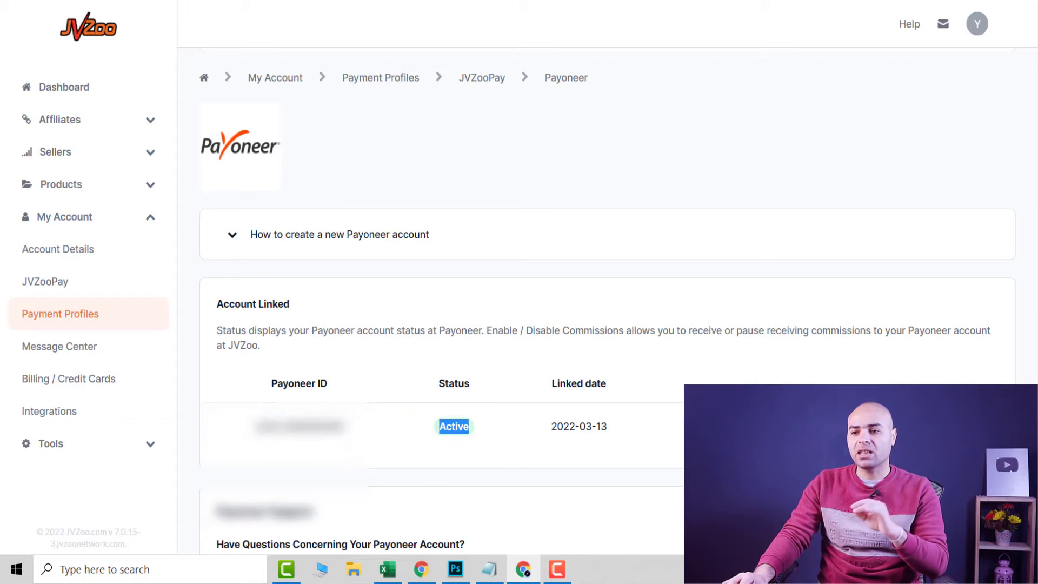
scroll(598, 428, "down", 5)
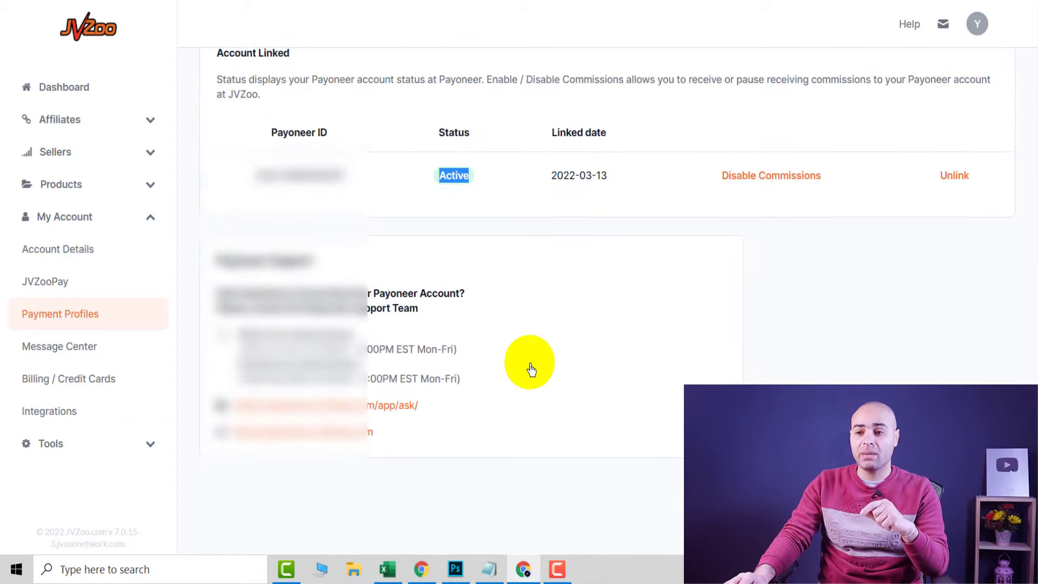
Open the main JVZoo dashboard and review the daily seller and affiliate statistics.
left_click(76, 89)
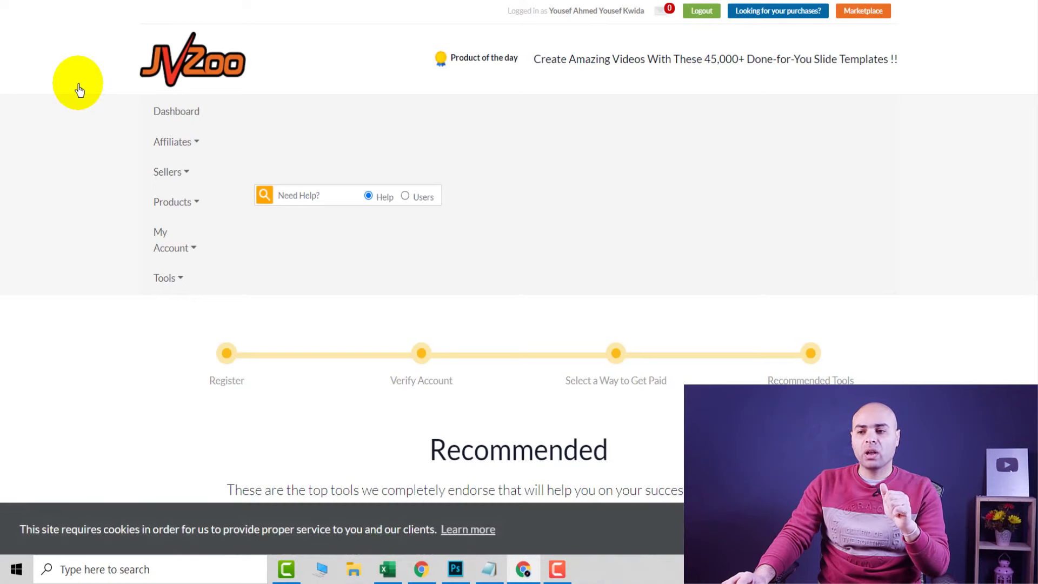
left_click(197, 67)
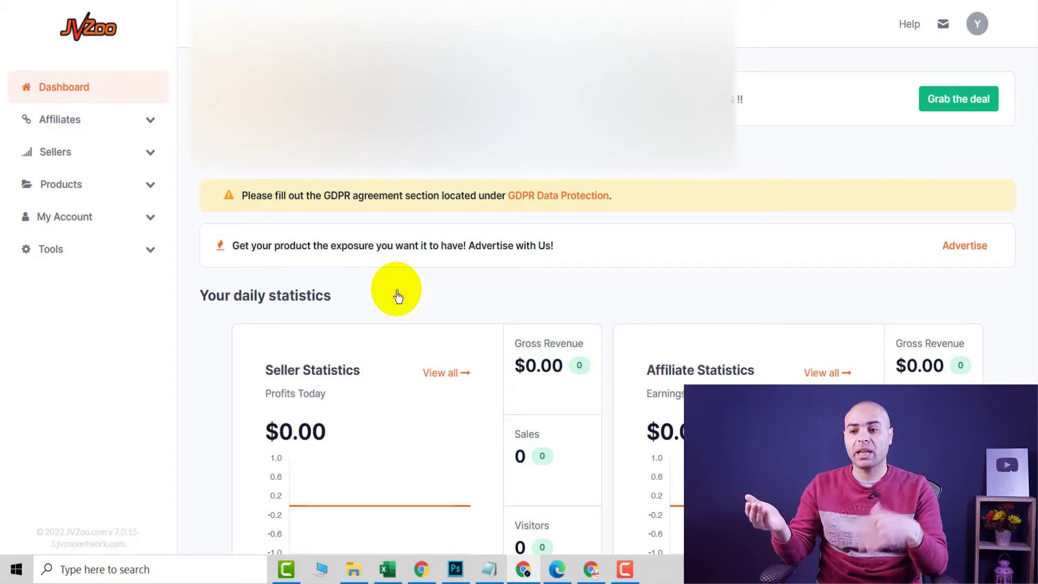
scroll(397, 292, "down", 3)
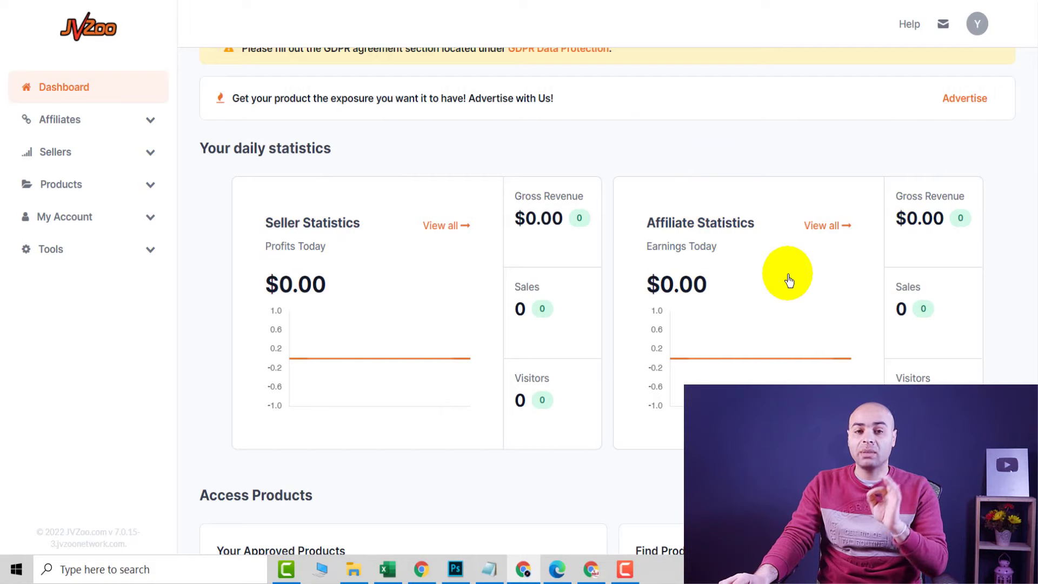
scroll(771, 277, "down", 1)
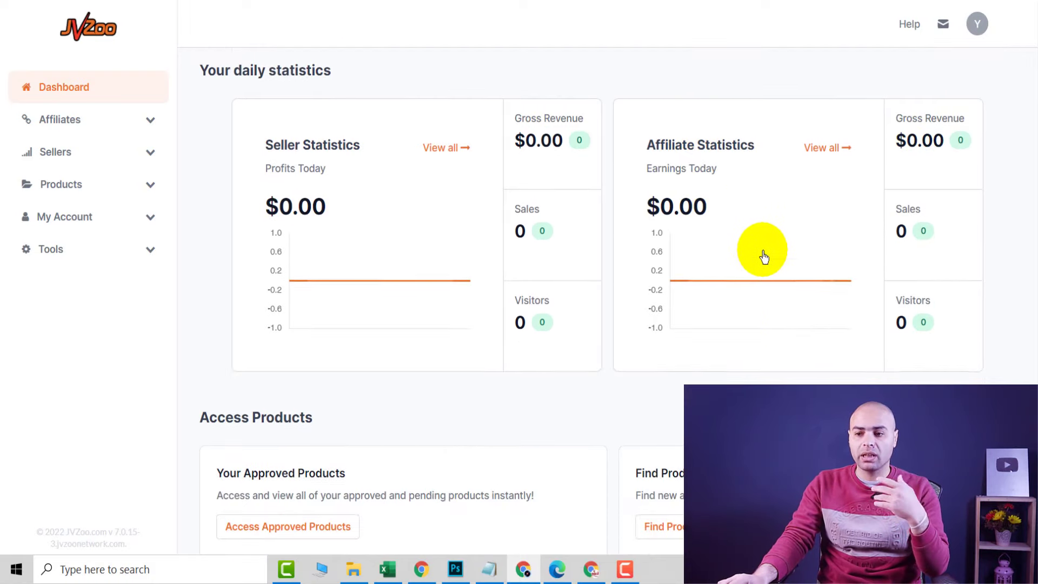
scroll(764, 256, "down", 1)
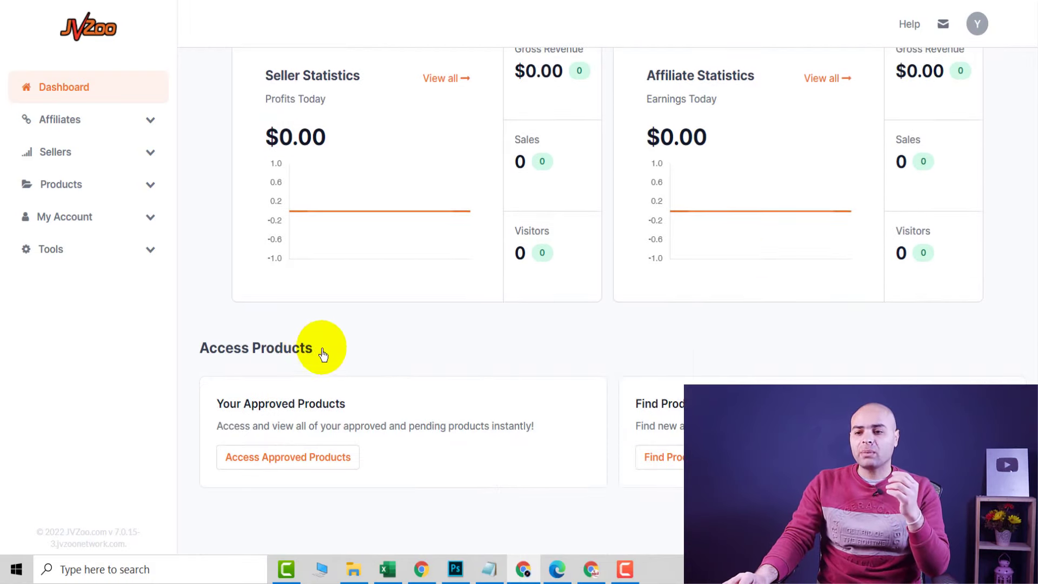
Review the Access Products section of the dashboard, covering approved products and finding new products.
left_click_drag(322, 355, 204, 347)
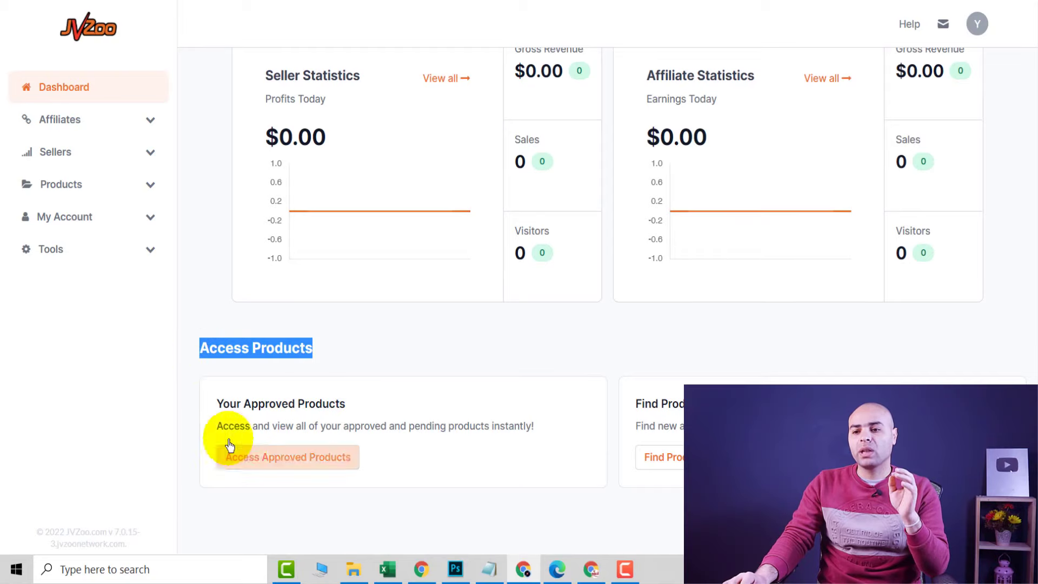
left_click_drag(203, 406, 342, 402)
left_click(356, 510)
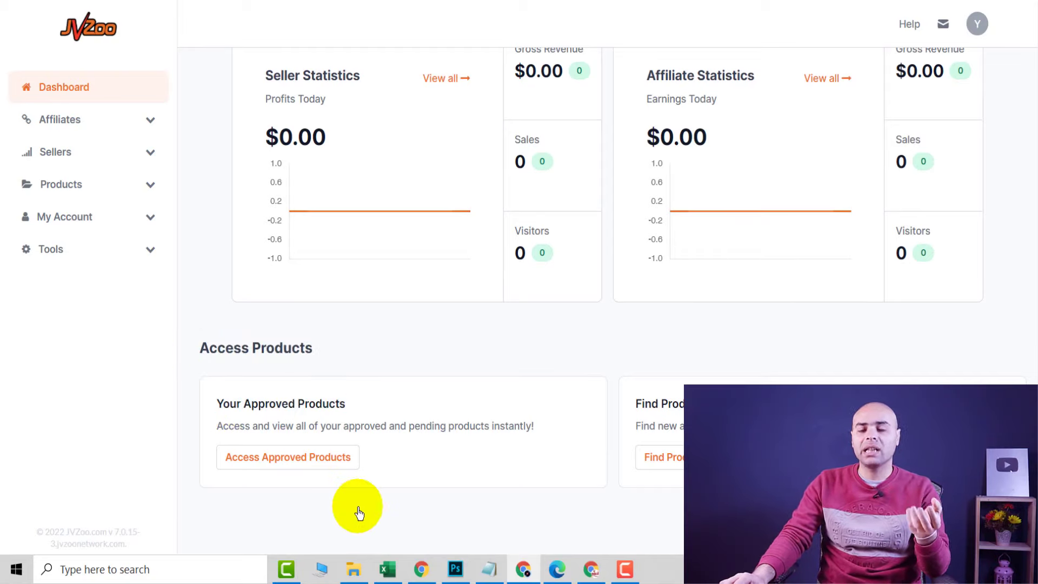
left_click_drag(632, 411, 711, 397)
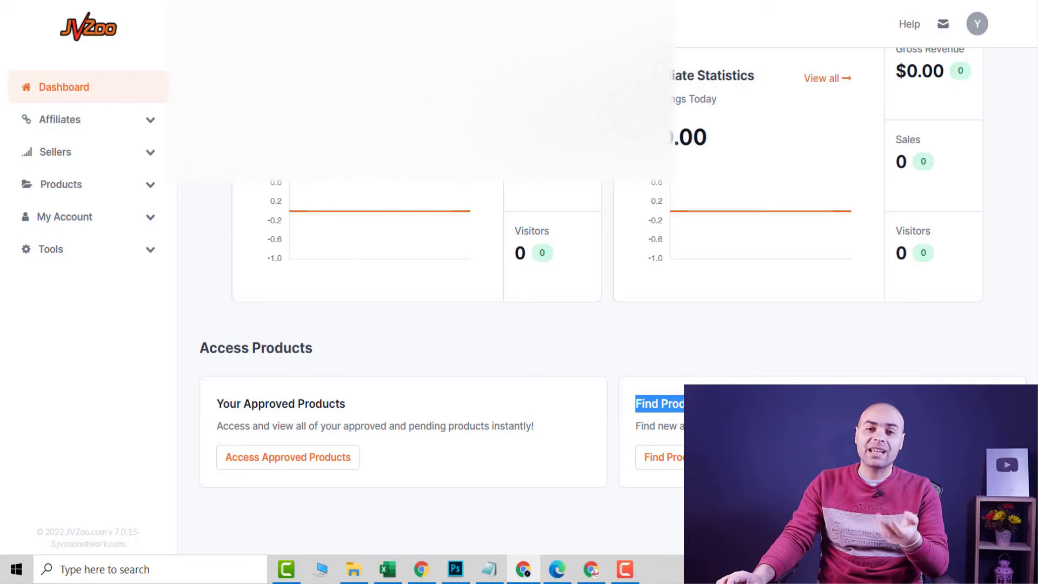
scroll(644, 352, "up", 5)
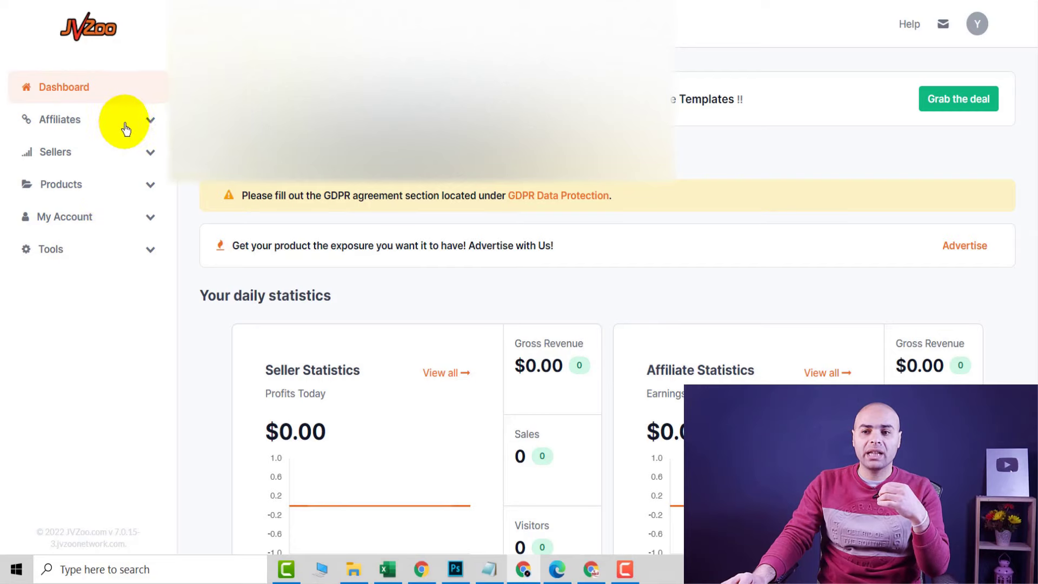
Expand the Affiliates section and open its Find Products page in a new browser tab.
left_click(150, 123)
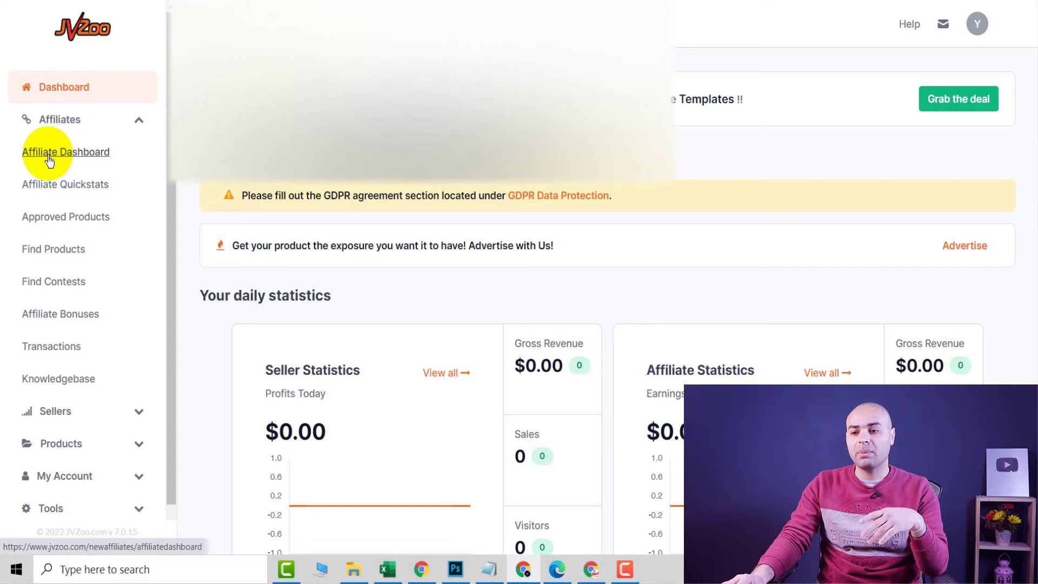
scroll(762, 338, "down", 1)
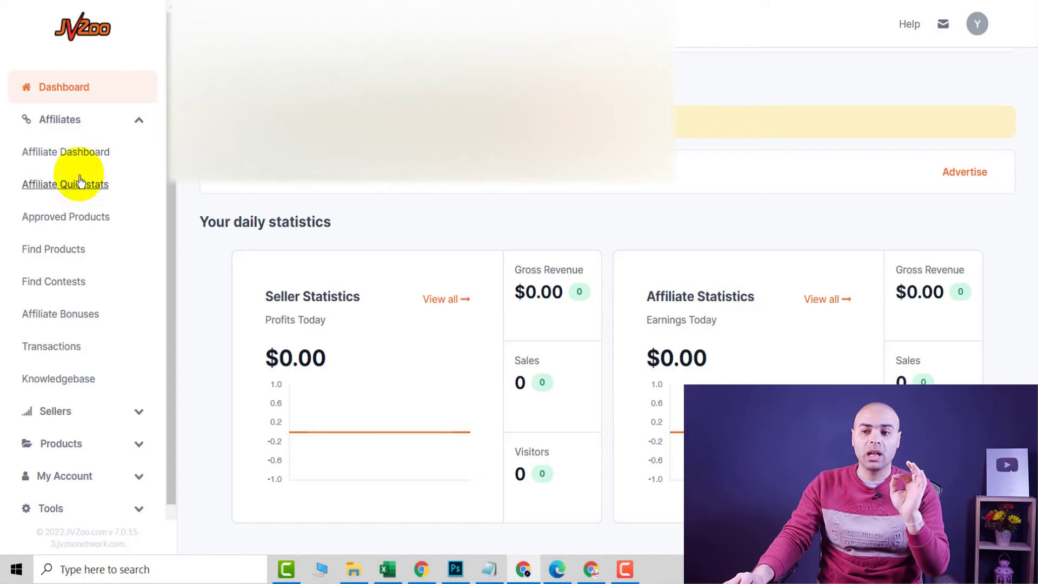
right_click(56, 252)
left_click(90, 258)
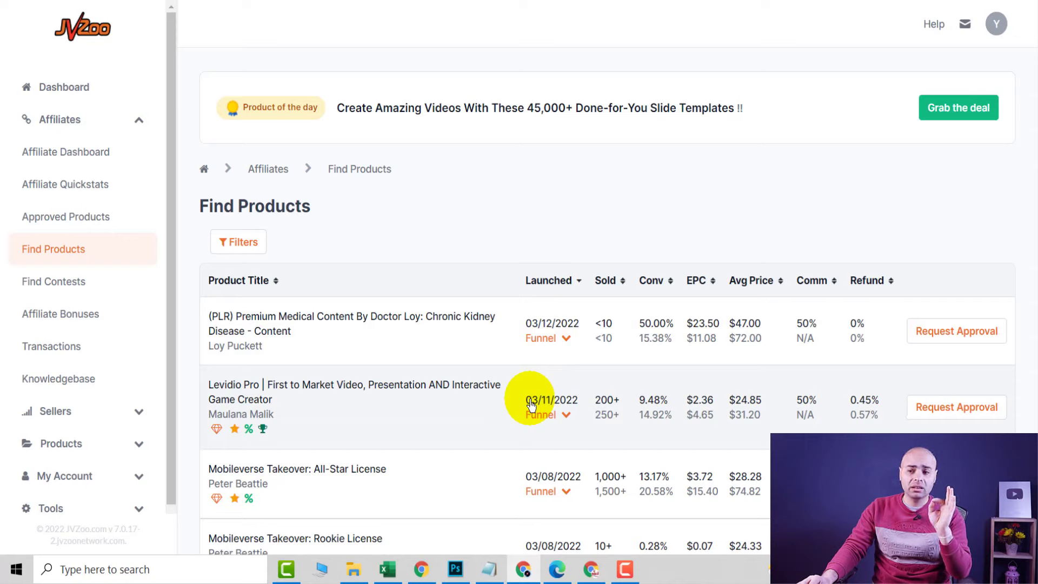
Examine the Find Products list, including launch dates, sales, conversion, EPC, average price, commission, refund rates, and the icons under each product.
left_click_drag(551, 405, 520, 400)
left_click(461, 244)
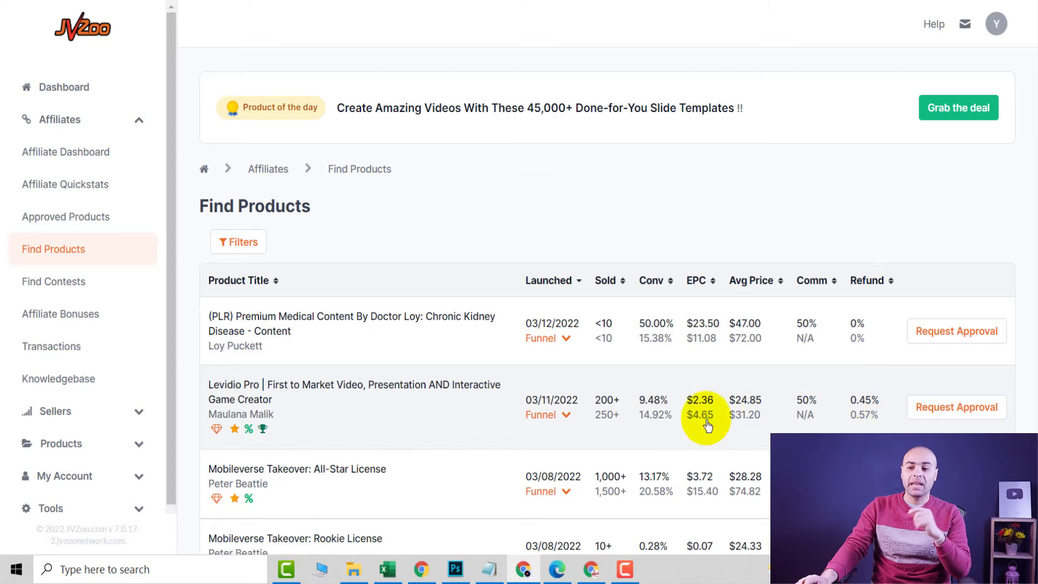
scroll(886, 351, "down", 1)
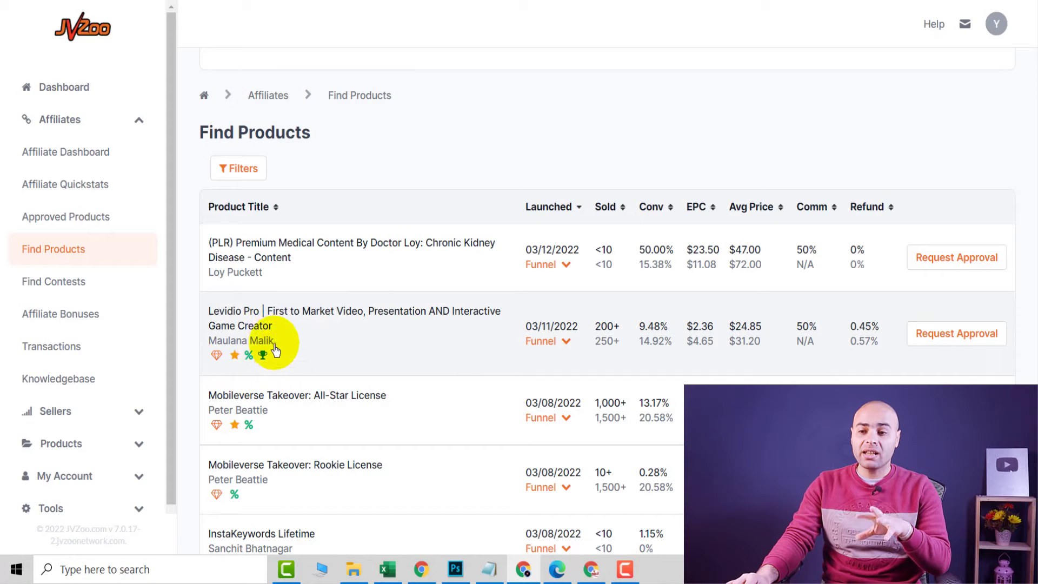
scroll(297, 370, "down", 10)
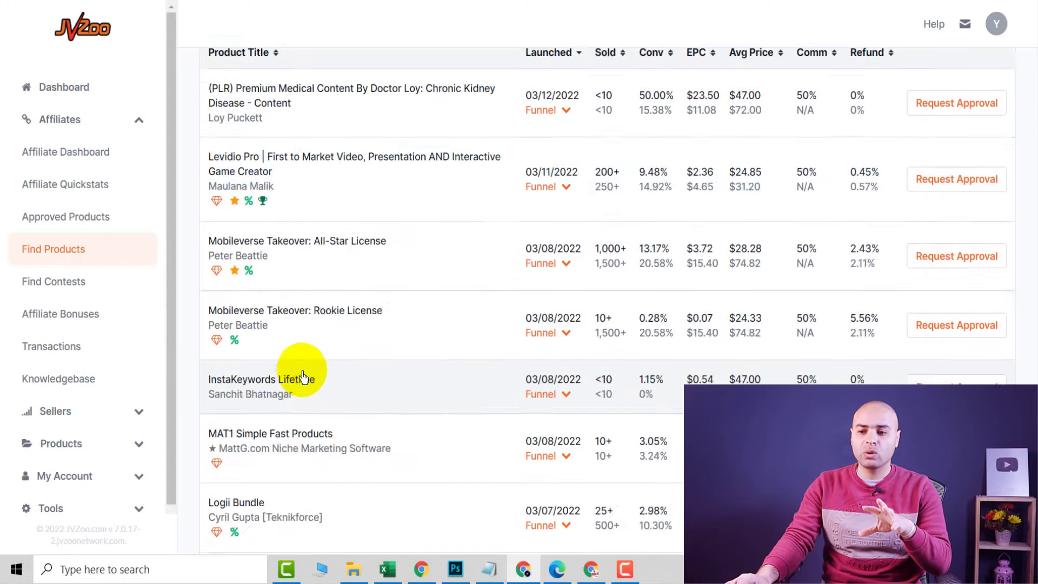
scroll(281, 411, "down", 4)
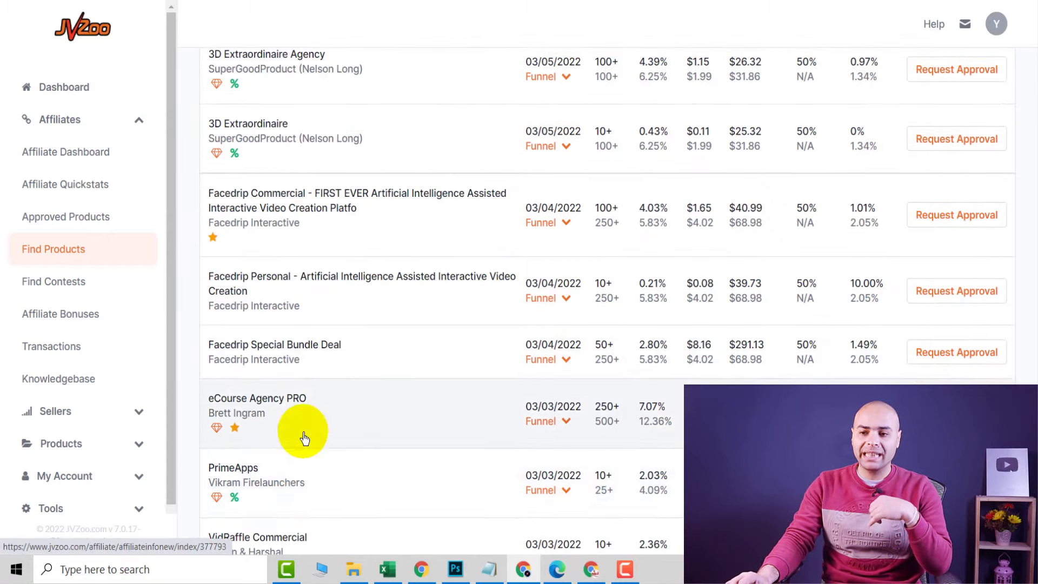
scroll(301, 434, "down", 4)
scroll(297, 434, "up", 5)
scroll(306, 416, "up", 12)
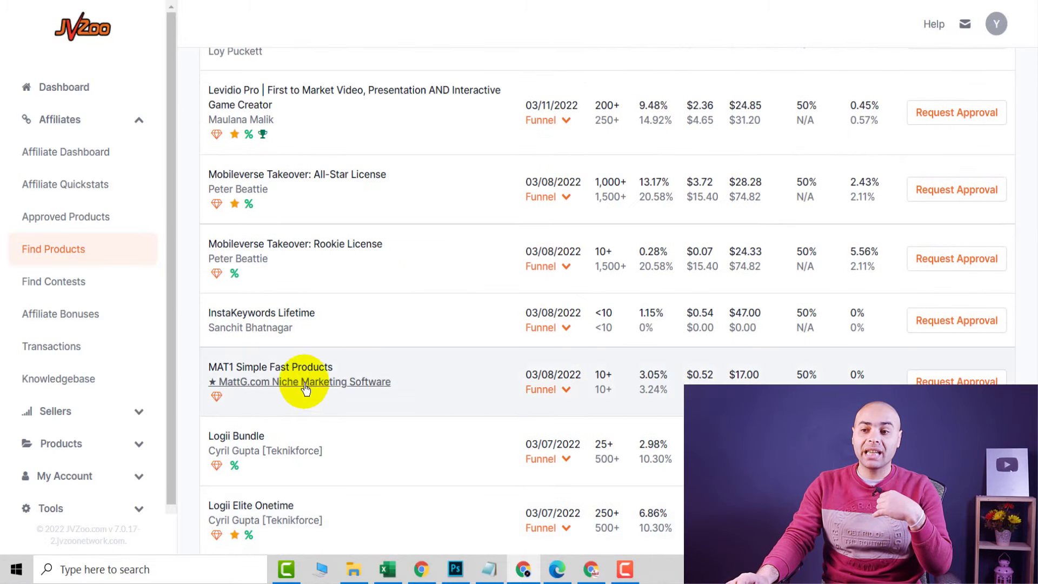
mouse_move(215, 358)
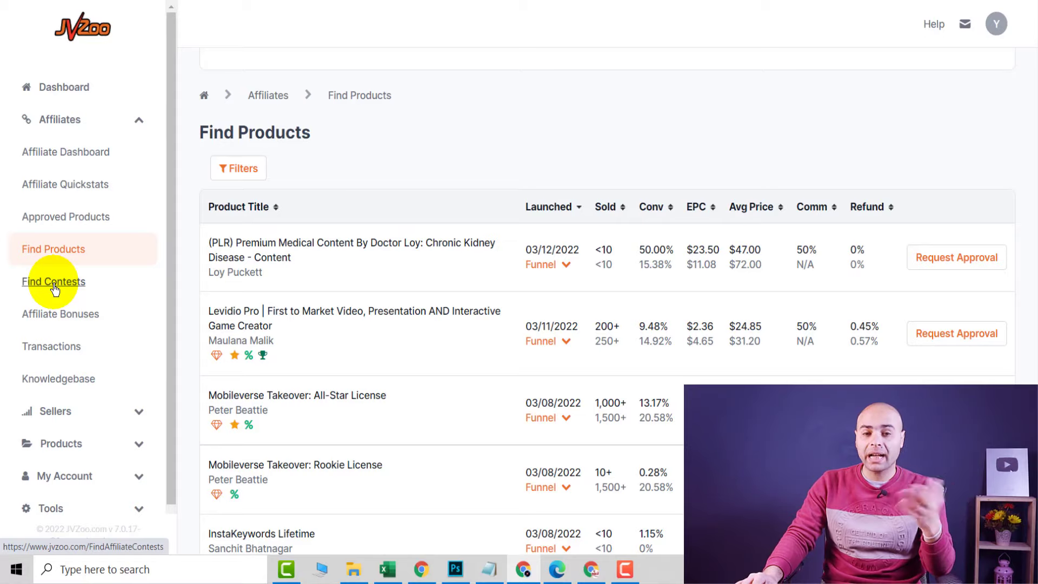
Open the Find Contests page in a new browser tab and check the start dates of the listed contests.
right_click(56, 285)
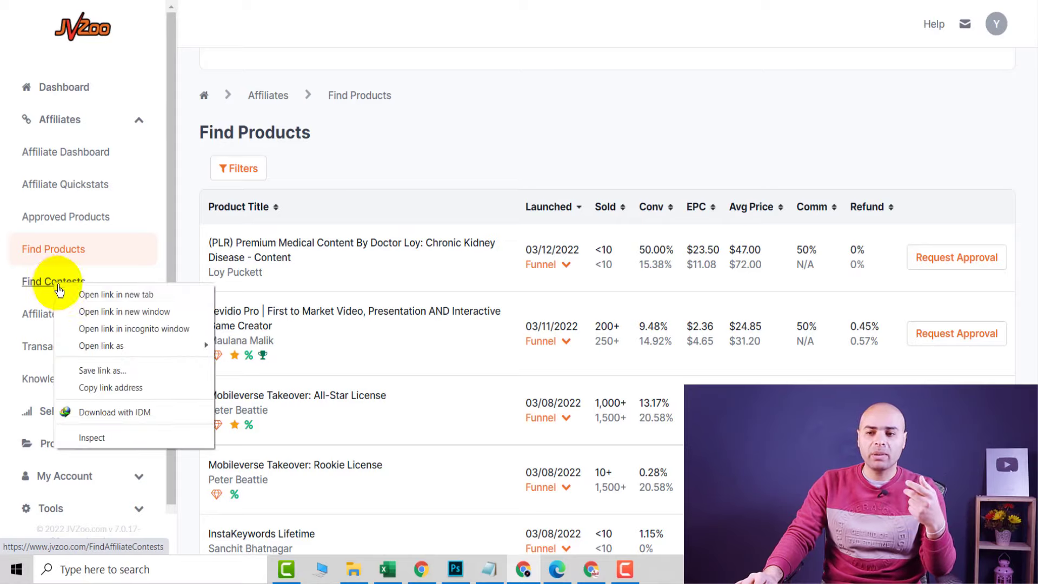
left_click(64, 289)
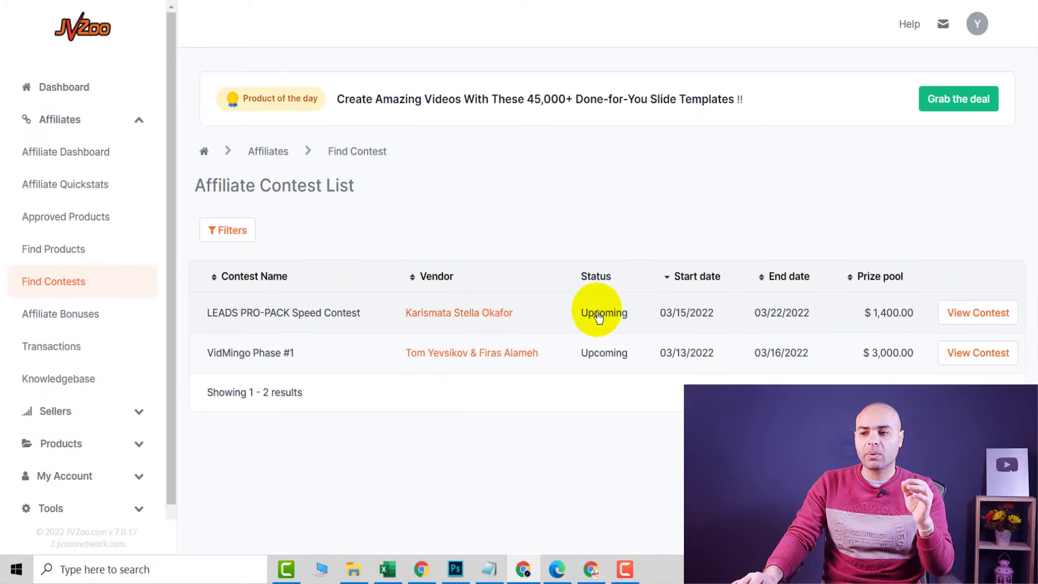
double_click(677, 318)
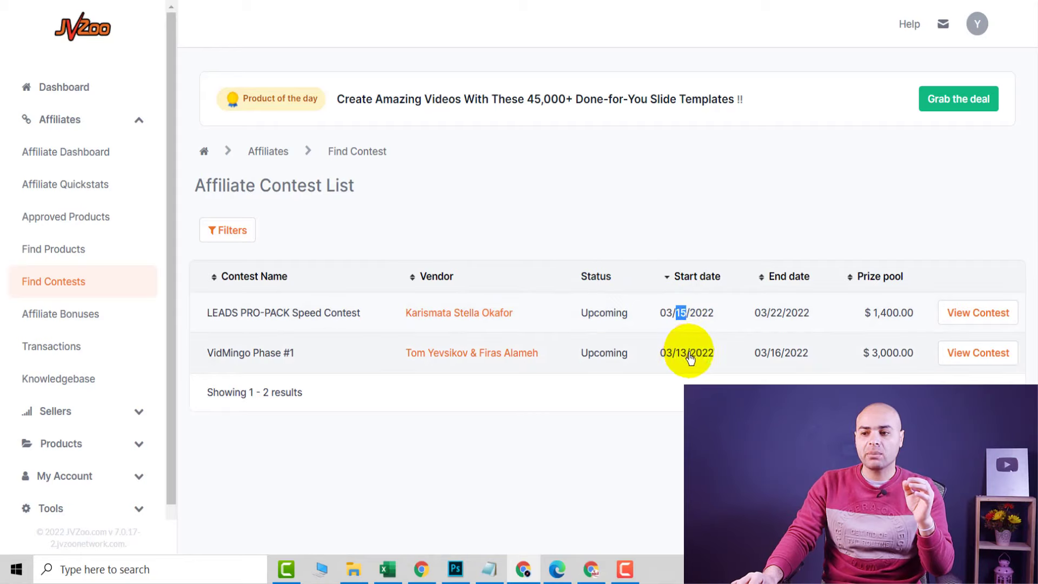
left_click_drag(690, 357, 684, 358)
left_click(668, 364)
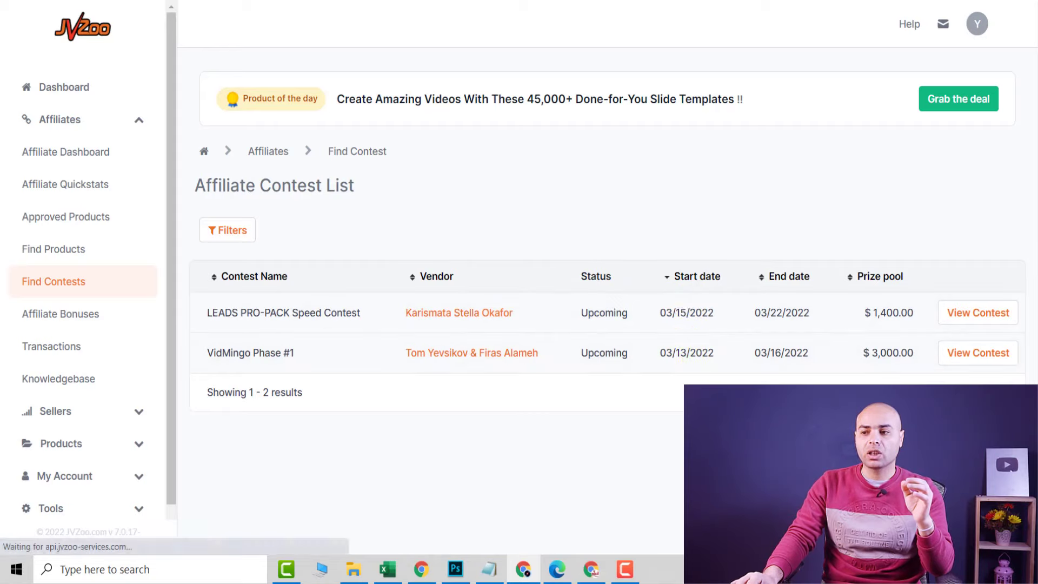
Open the VidMingo Phase #1 contest and examine its contest information, duration, and first, second and third place prizes.
left_click(984, 352)
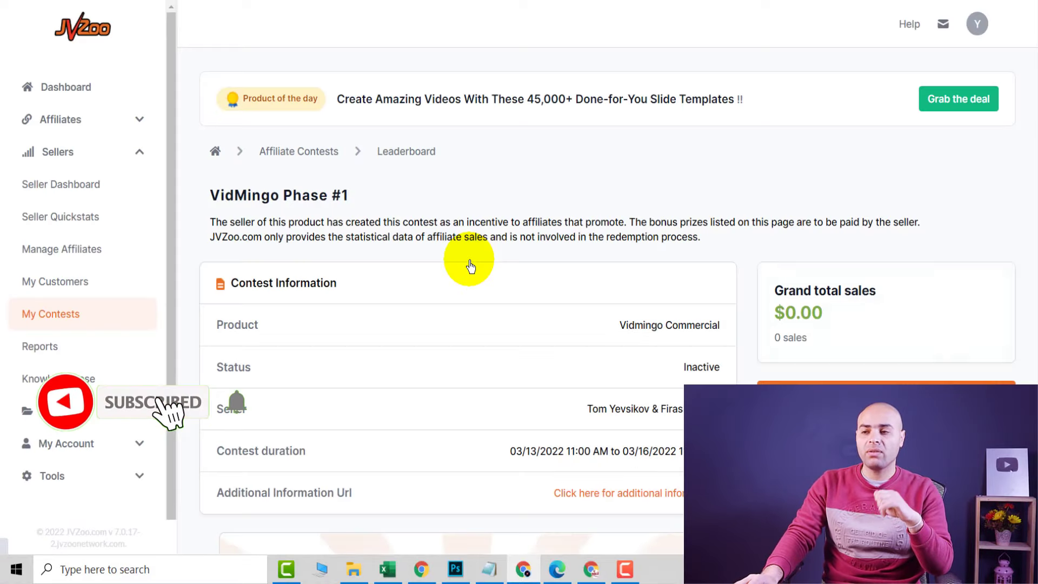
scroll(468, 283, "down", 1)
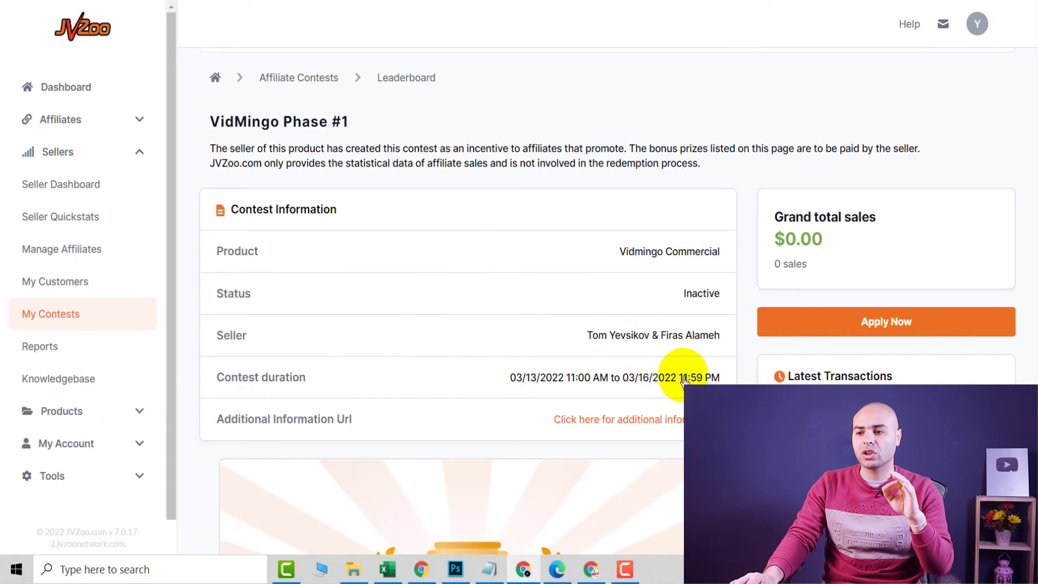
scroll(544, 340, "down", 2)
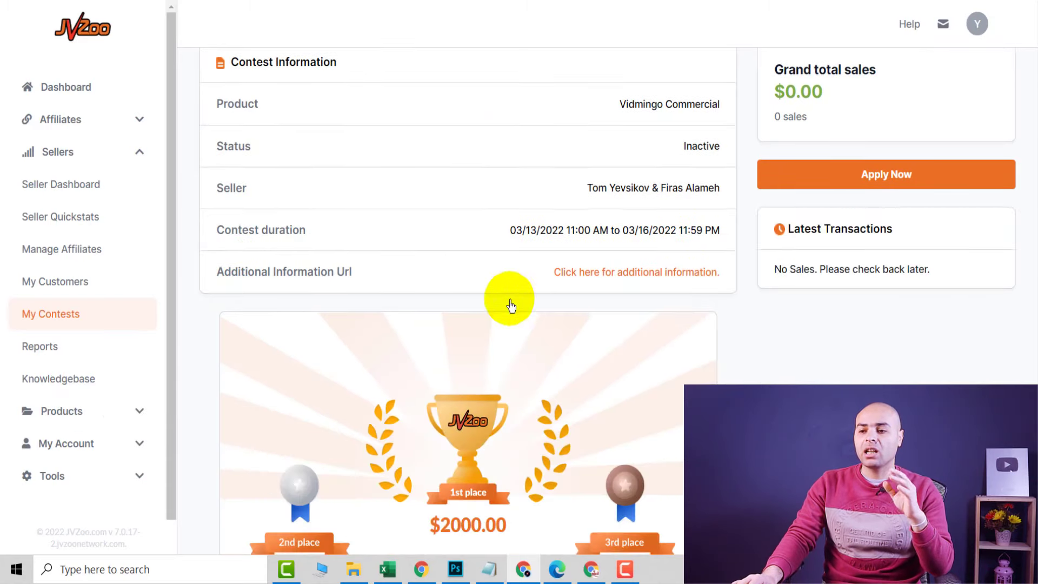
scroll(508, 297, "down", 2)
scroll(435, 373, "down", 1)
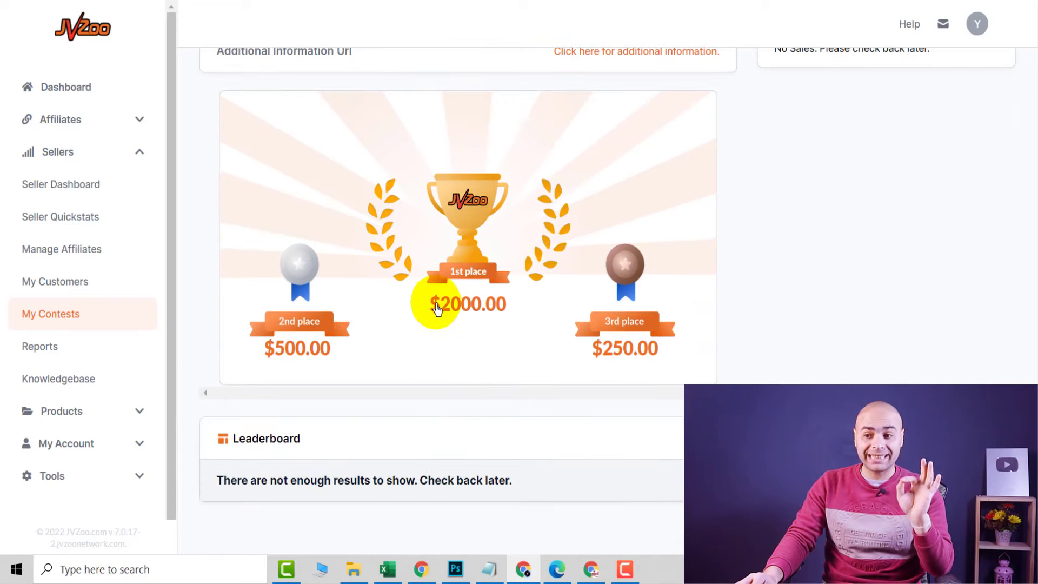
left_click_drag(439, 306, 486, 310)
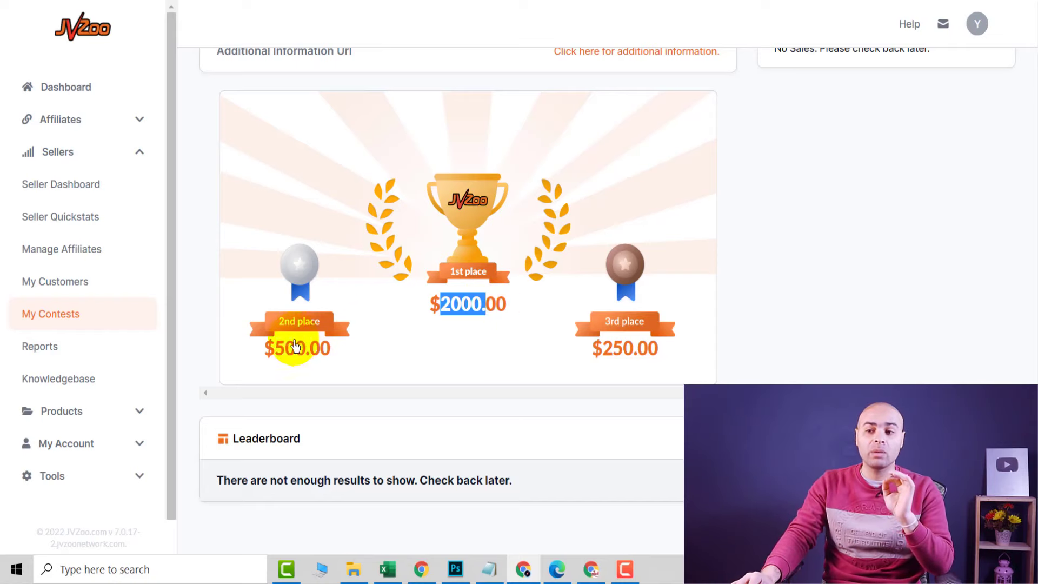
left_click_drag(272, 352, 312, 365)
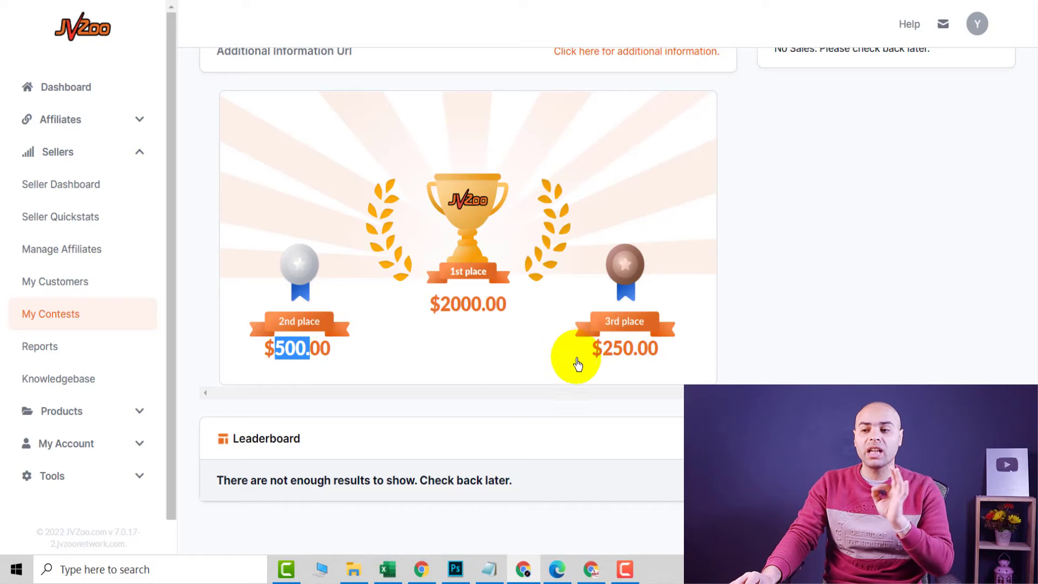
left_click_drag(591, 350, 632, 348)
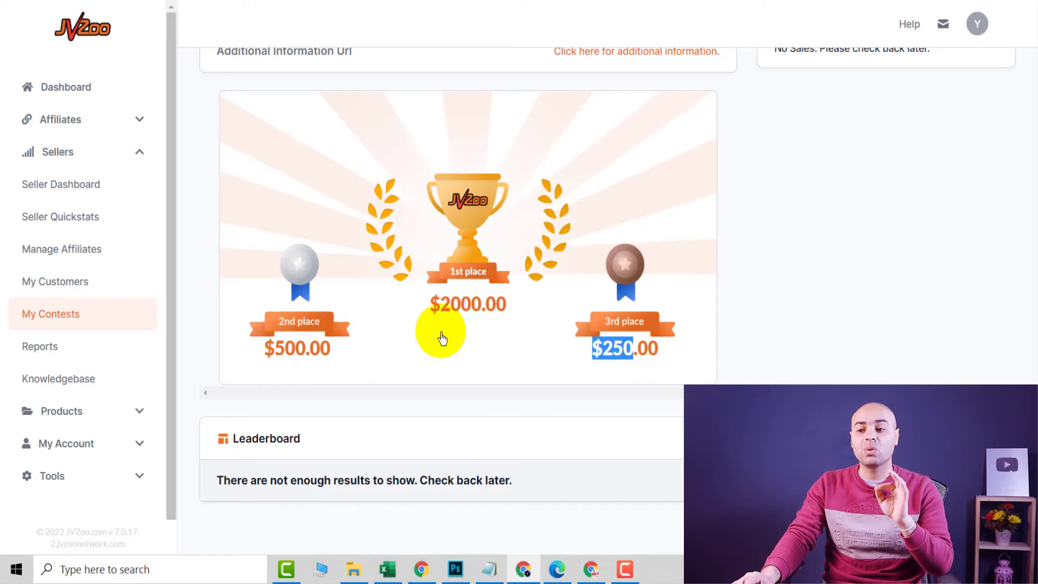
scroll(442, 338, "up", 1)
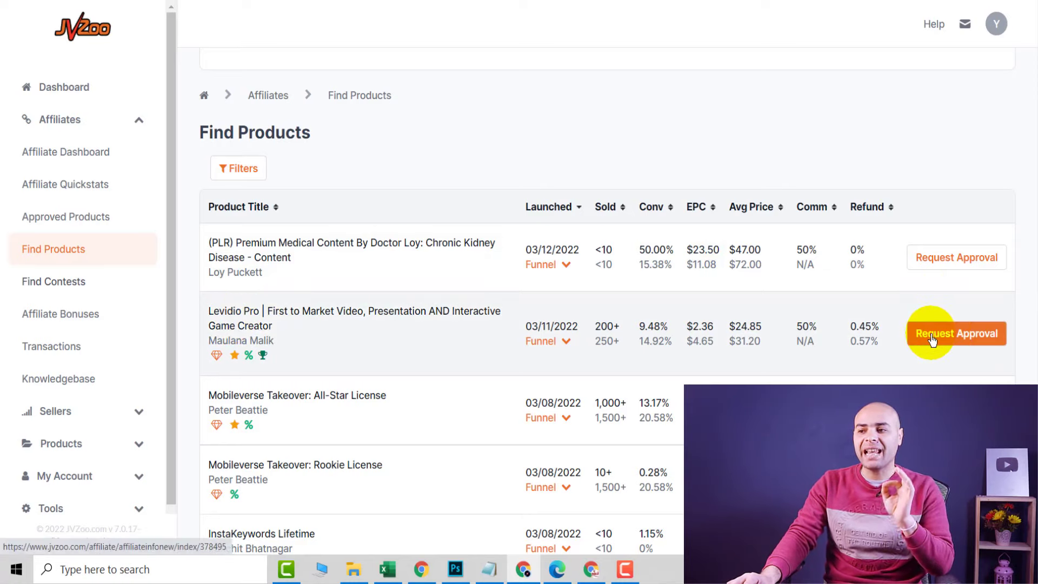
Request approval to promote Levidio Pro without a message, accepting the vendor-instructions confirmation and completing the reCAPTCHA check.
left_click(932, 340)
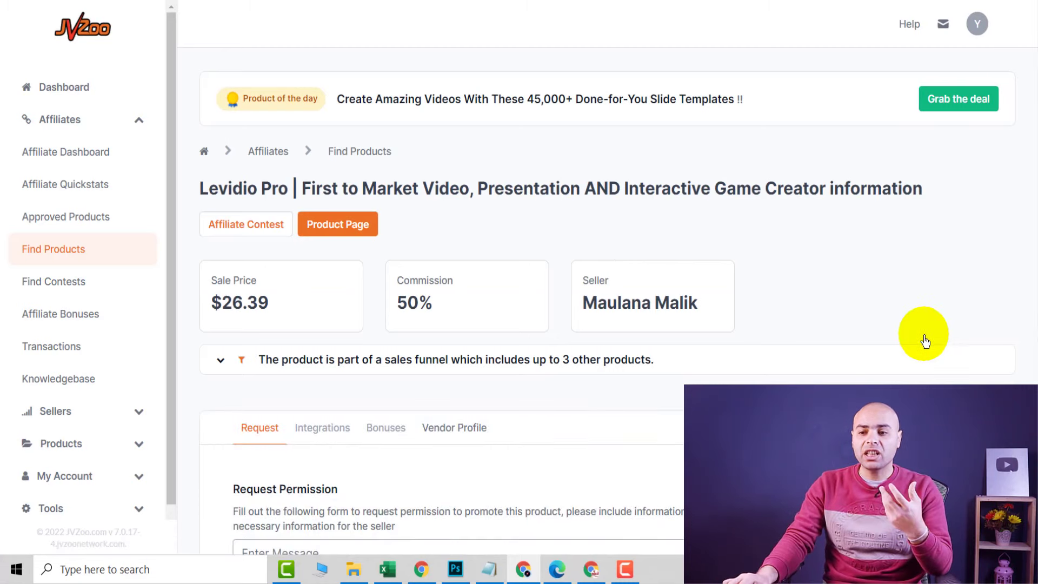
scroll(626, 355, "down", 4)
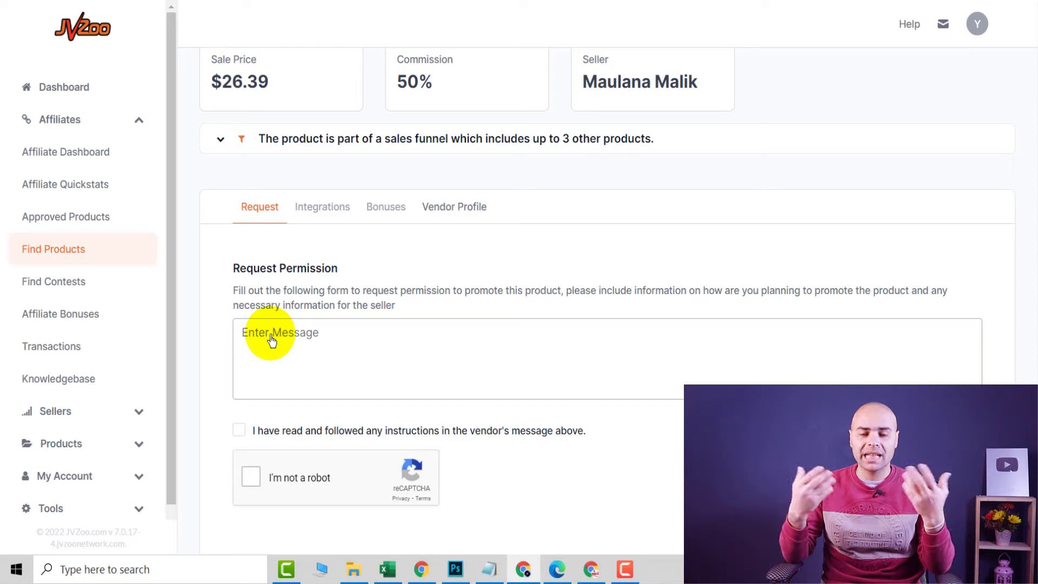
left_click(265, 334)
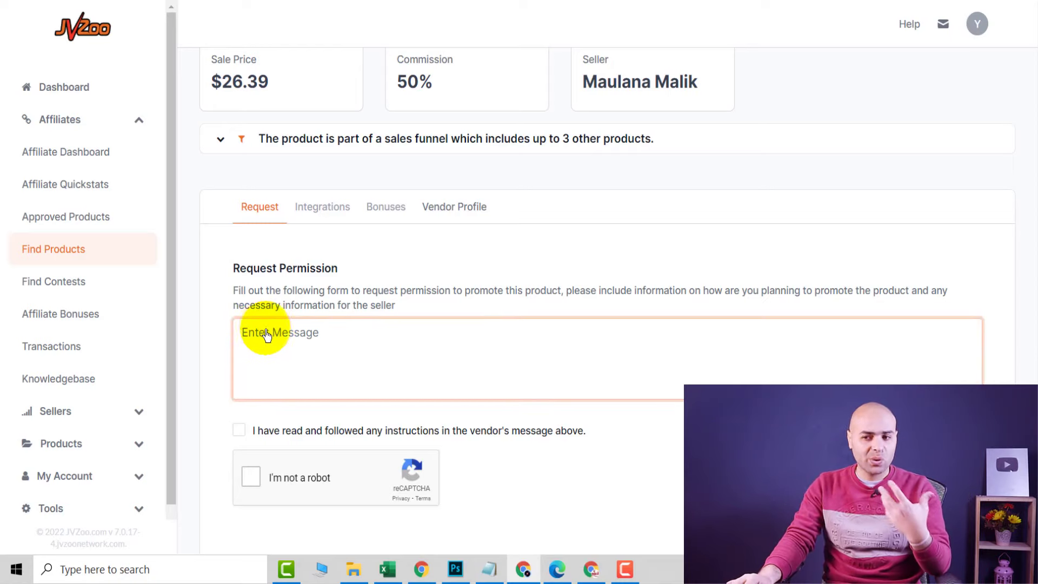
left_click(239, 430)
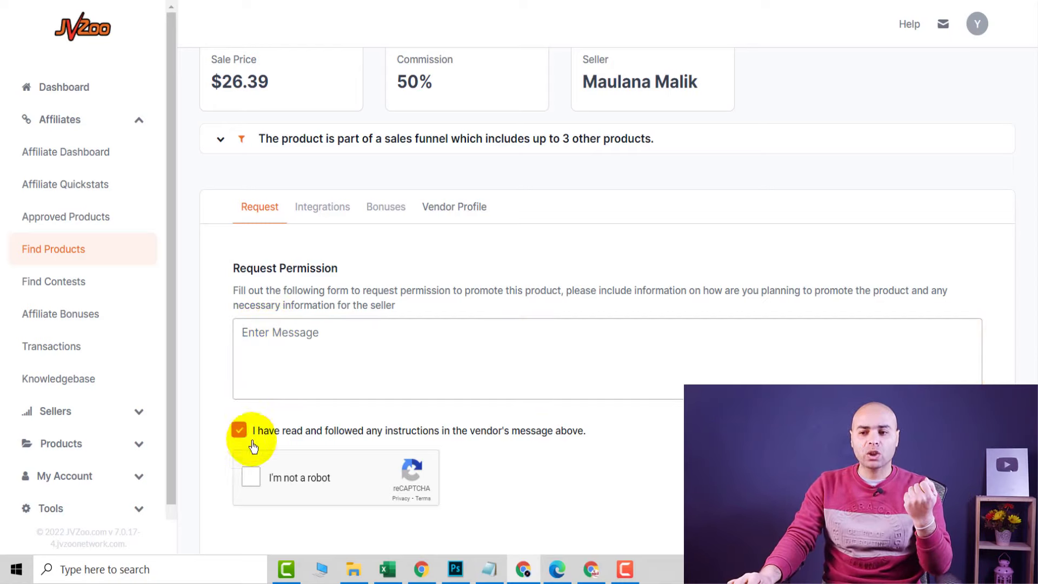
left_click(252, 478)
scroll(505, 429, "down", 1)
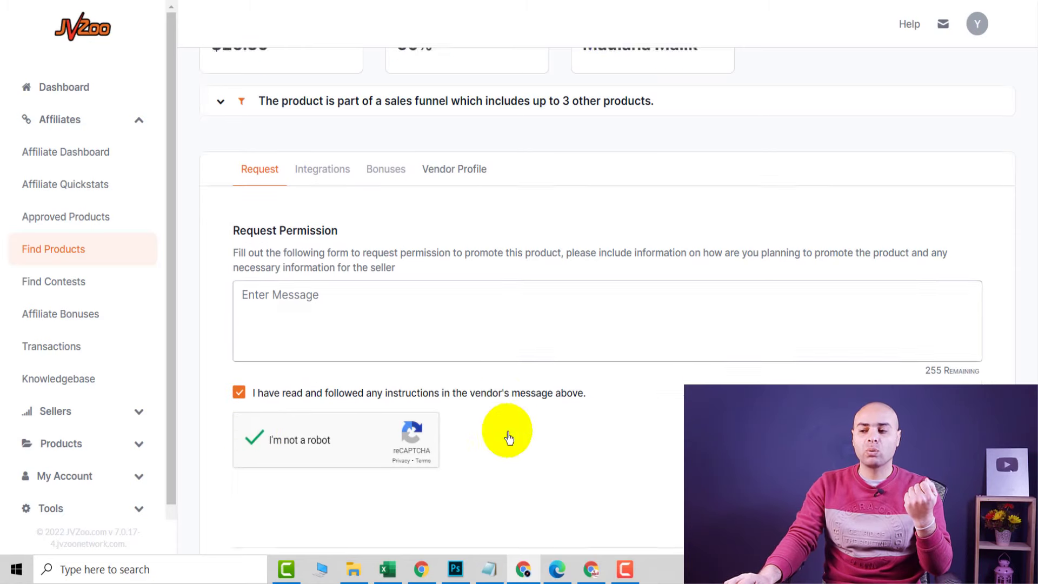
scroll(924, 481, "up", 1)
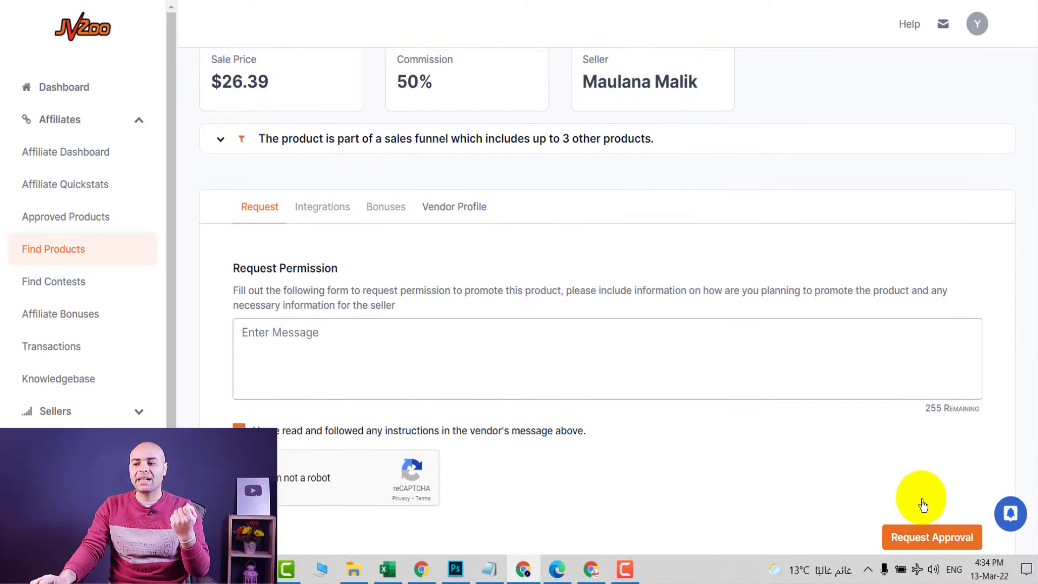
left_click(911, 541)
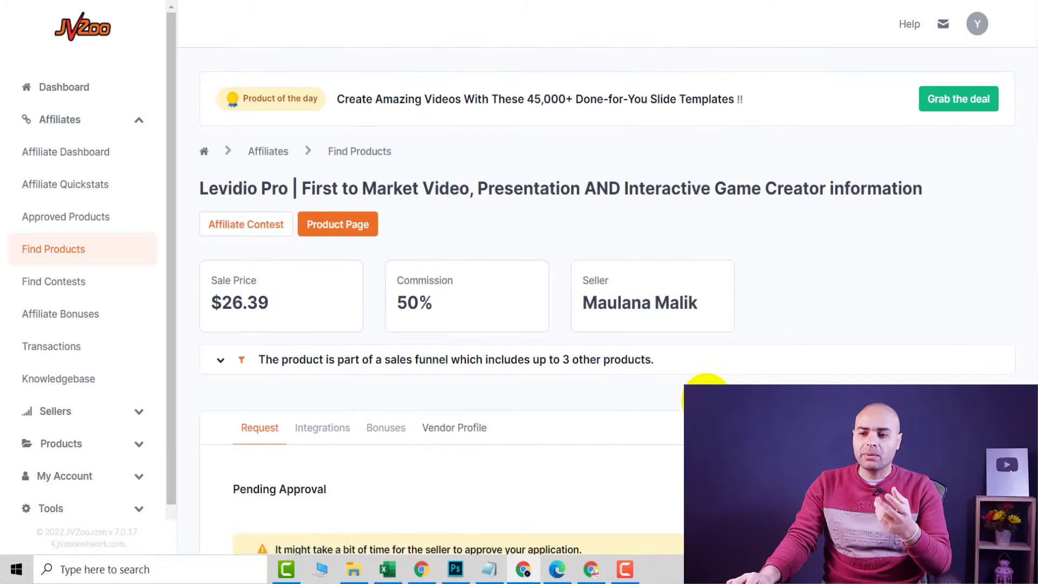
Check the approval status of the Levidio Pro request and review the product's commission and sale price.
scroll(703, 395, "down", 1)
left_click_drag(328, 415, 225, 416)
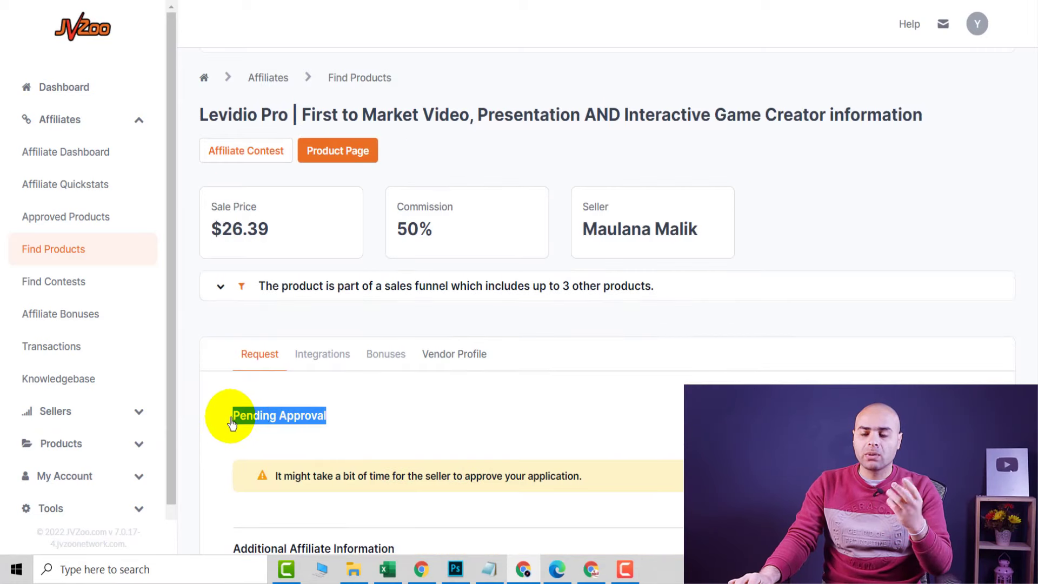
left_click(212, 424)
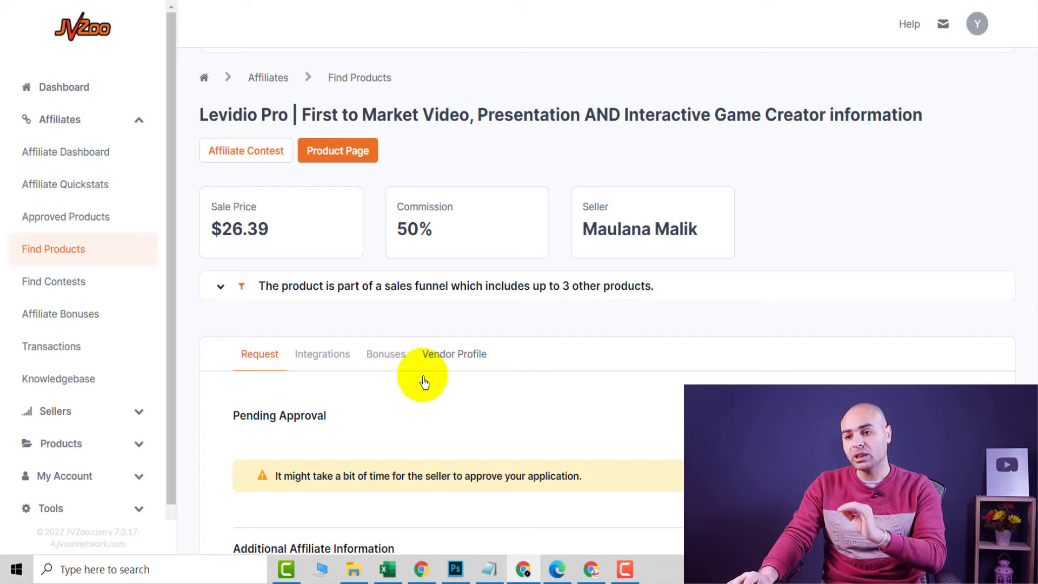
left_click_drag(430, 237, 390, 238)
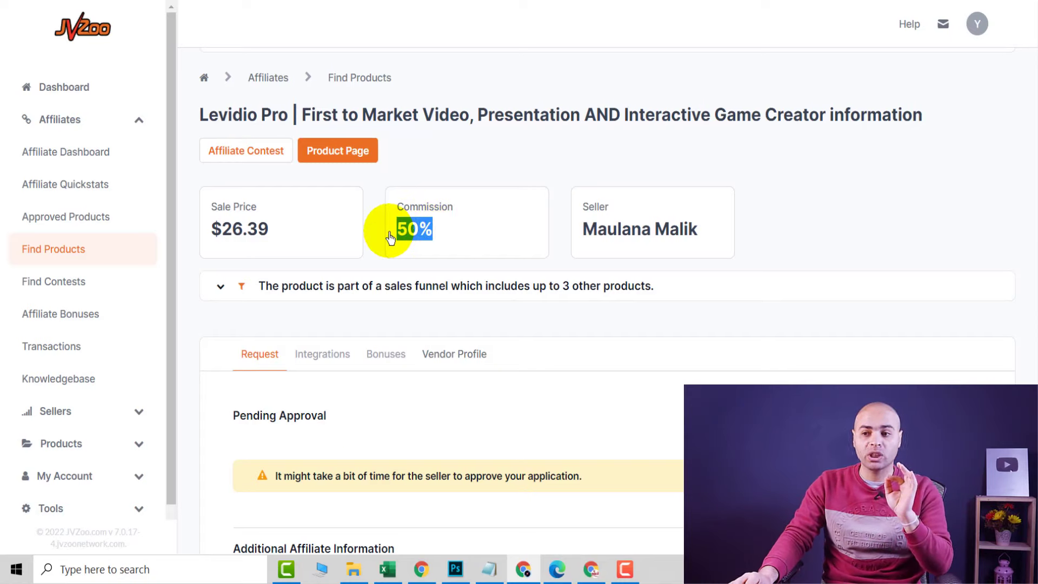
left_click_drag(269, 233, 213, 236)
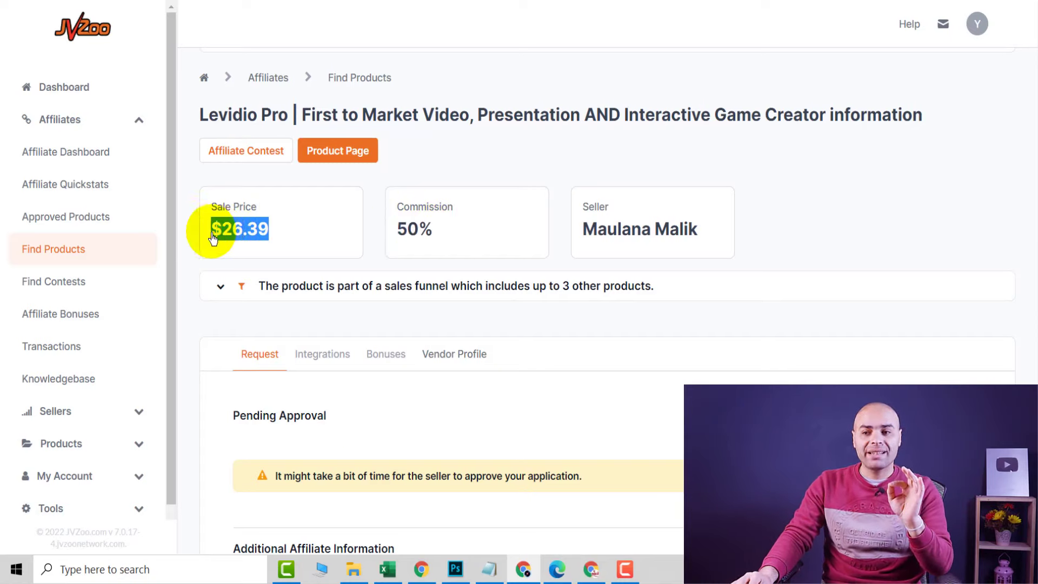
left_click(244, 247)
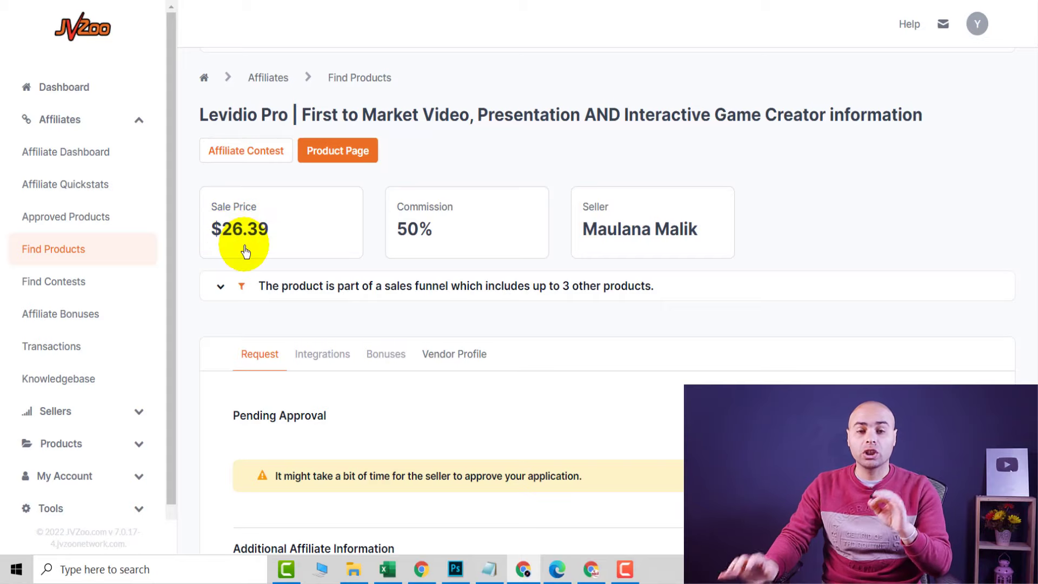